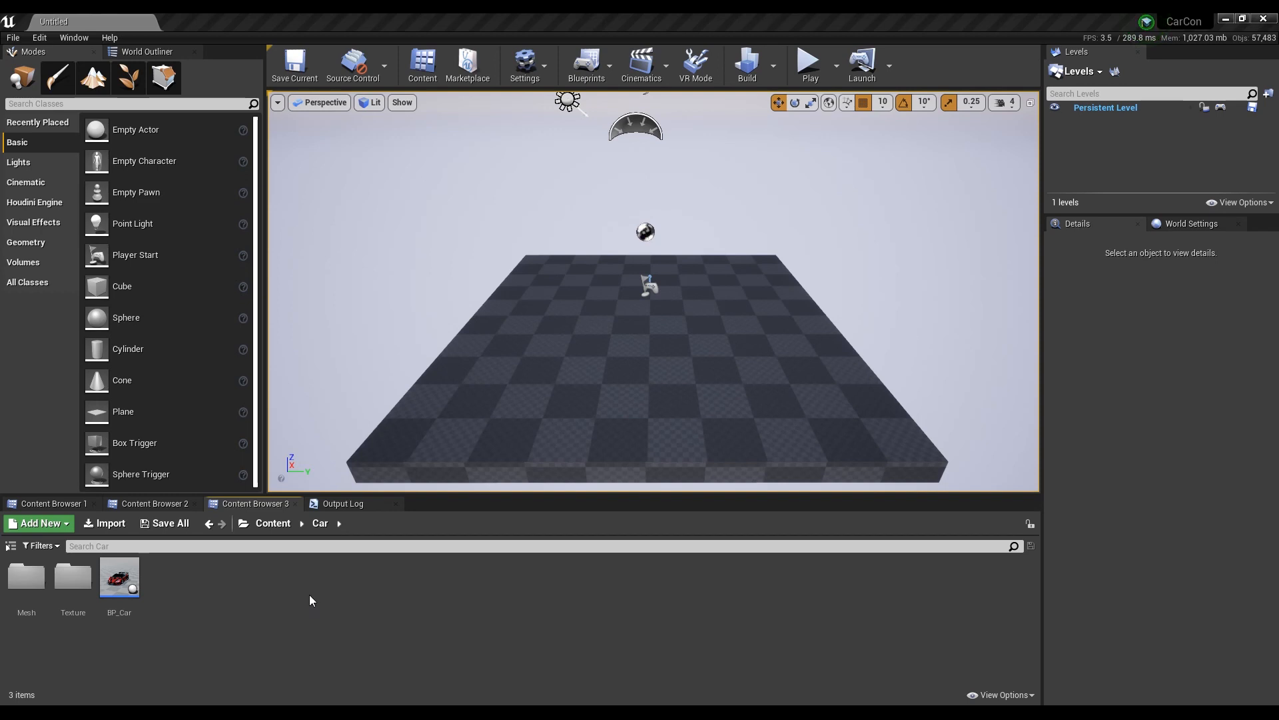
# - Create a folder named Map in the root Content folder and open it
pyautogui.hotkey('alt', 'Left')
pyautogui.rightClick(288, 573)
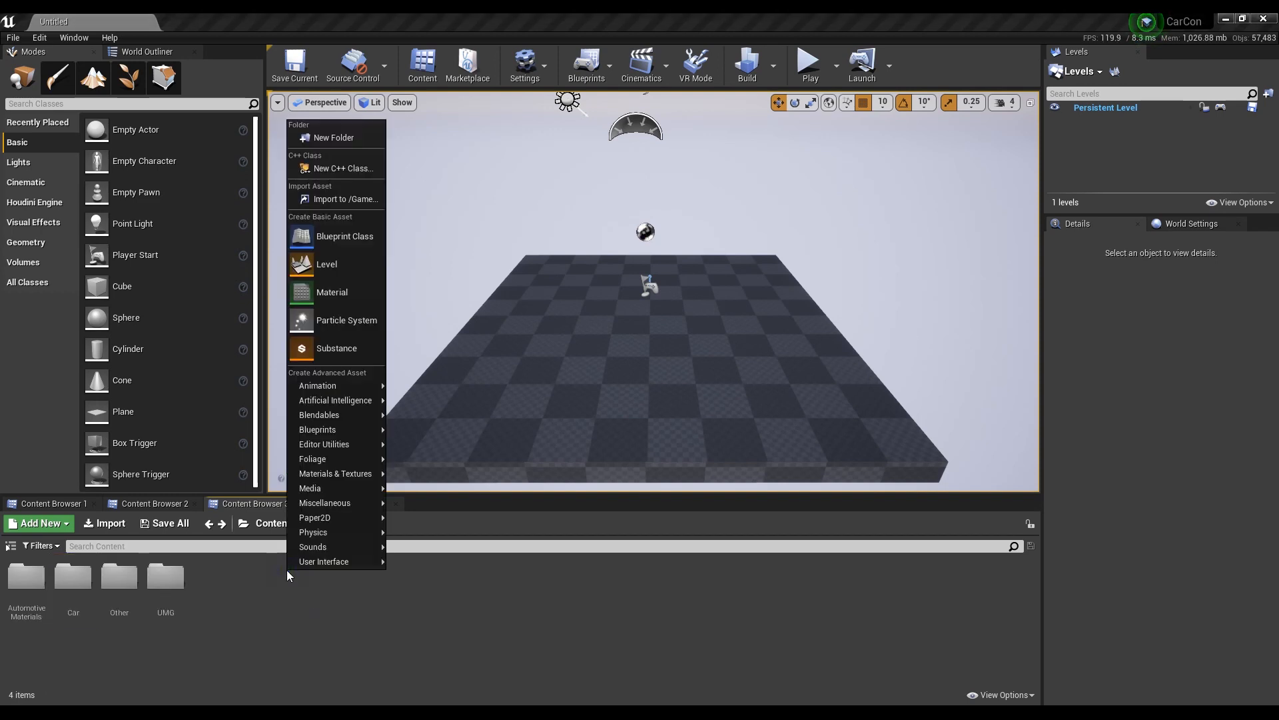
pyautogui.click(351, 136)
pyautogui.write('Map')
pyautogui.press('Return')
pyautogui.press('Return')
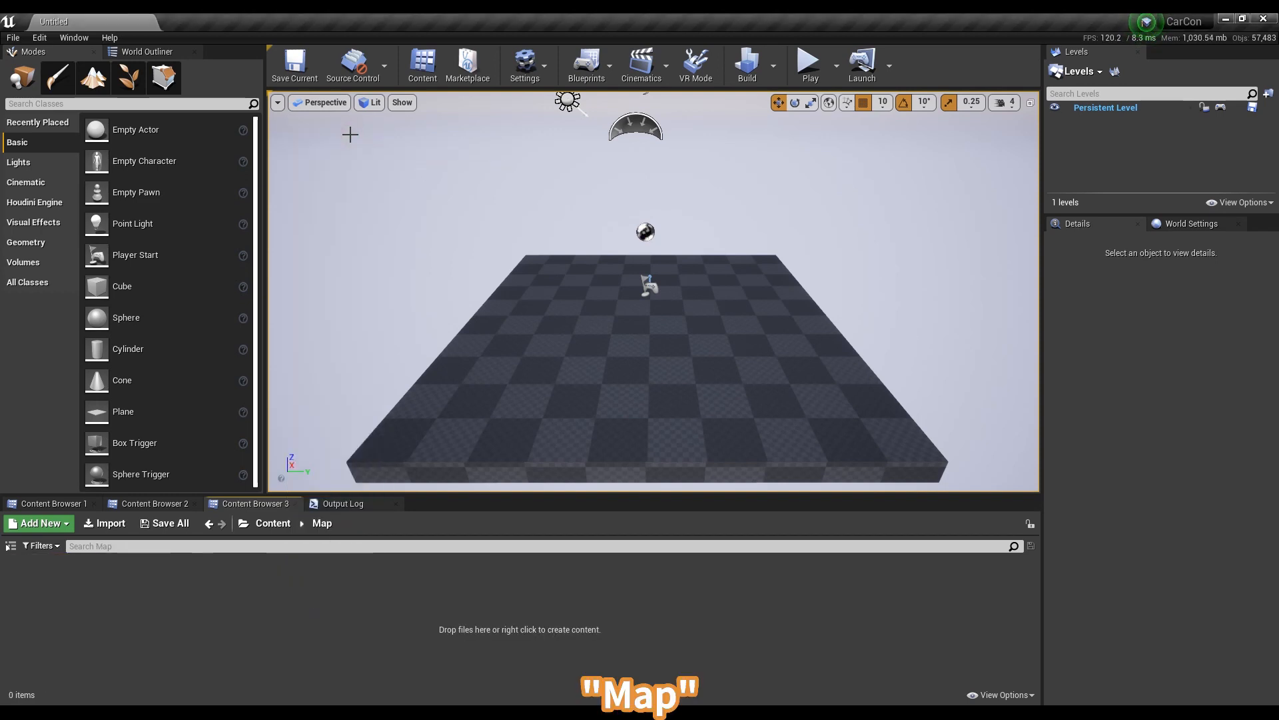
# - Create a new level asset named Car_Map in the Map folder
pyautogui.rightClick(326, 582)
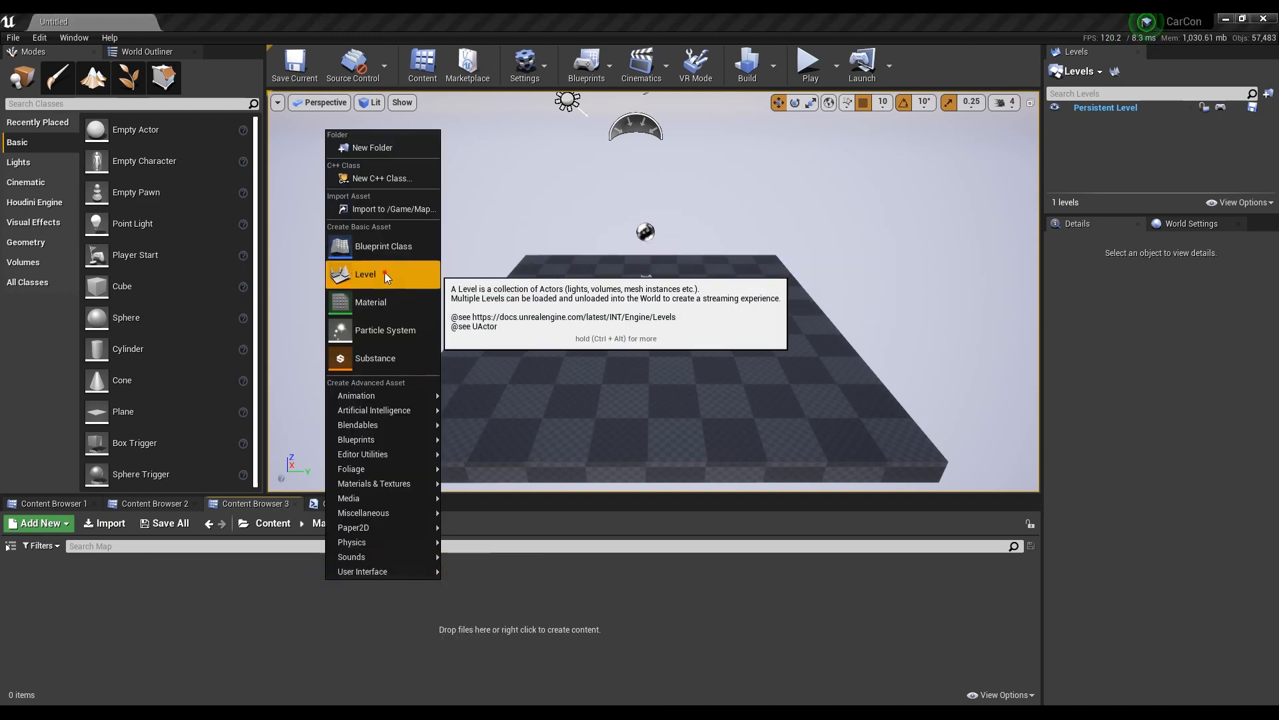
pyautogui.click(385, 274)
pyautogui.write('Ca')
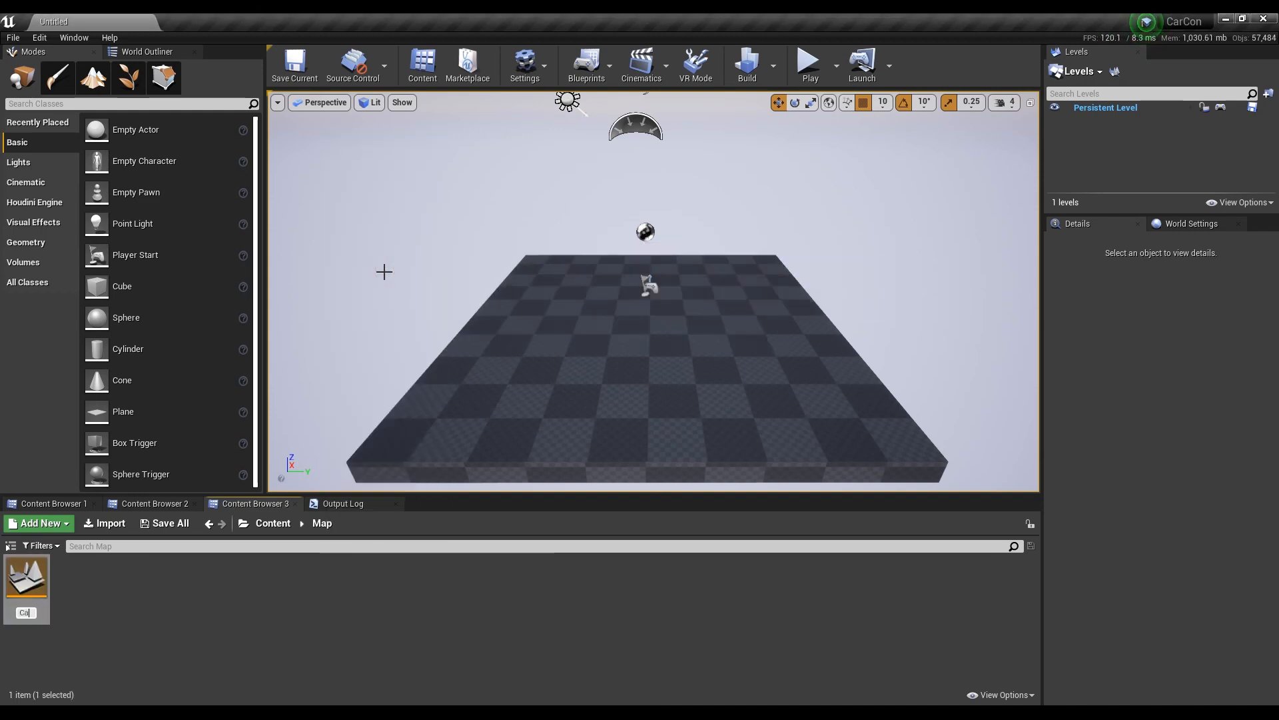
pyautogui.write('r_Map')
pyautogui.press('Return')
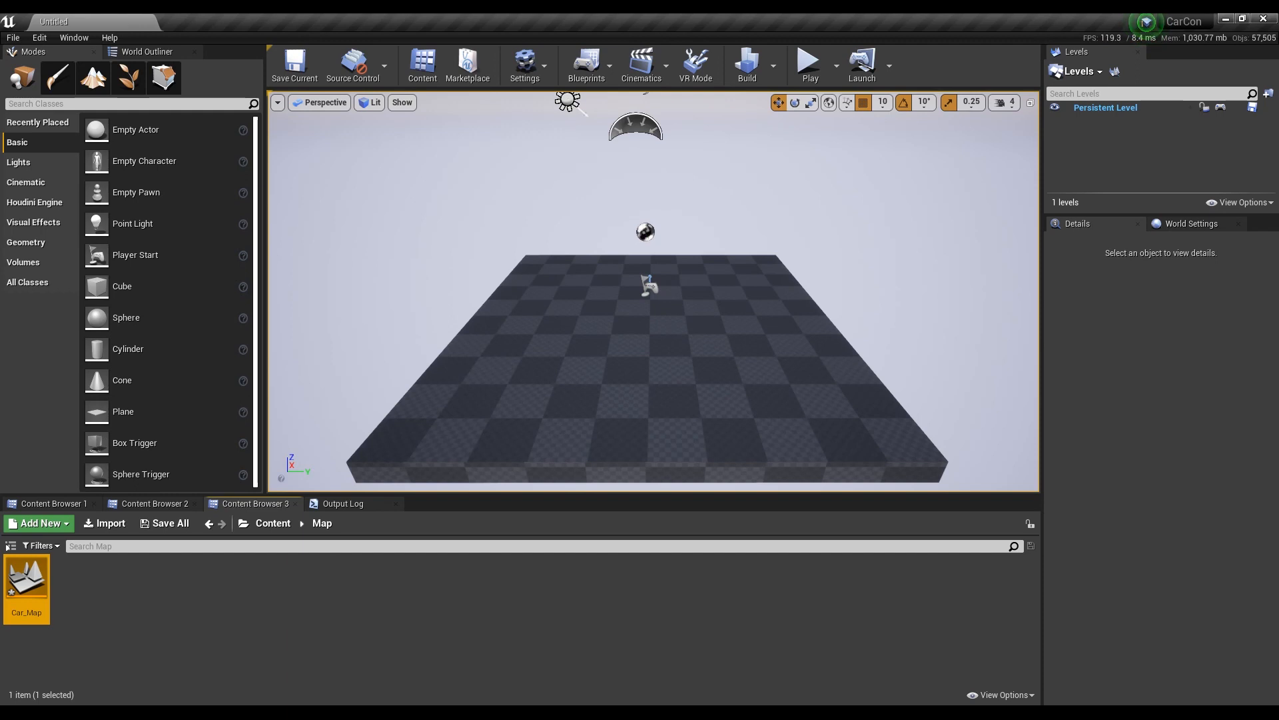
pyautogui.click(142, 632)
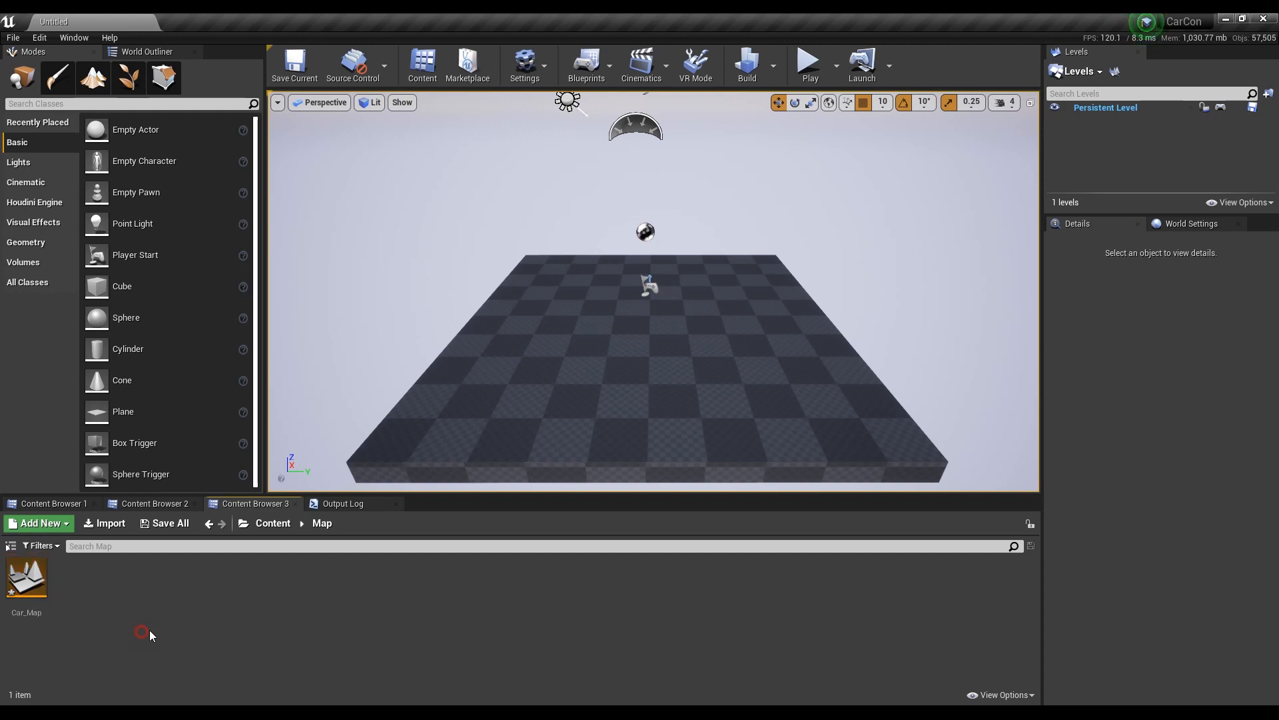
# - Create a second level asset named Env01_Map in the Map folder and save both new levels
pyautogui.rightClick(103, 595)
pyautogui.click(182, 284)
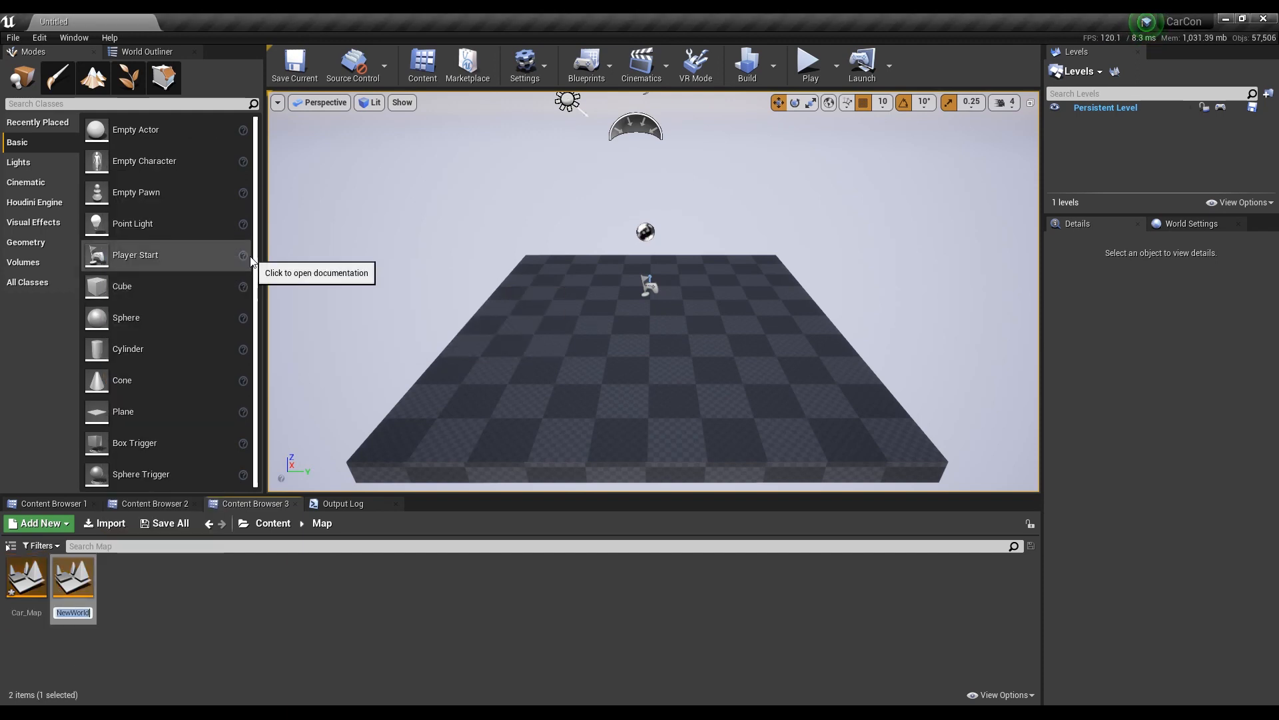
pyautogui.write('E')
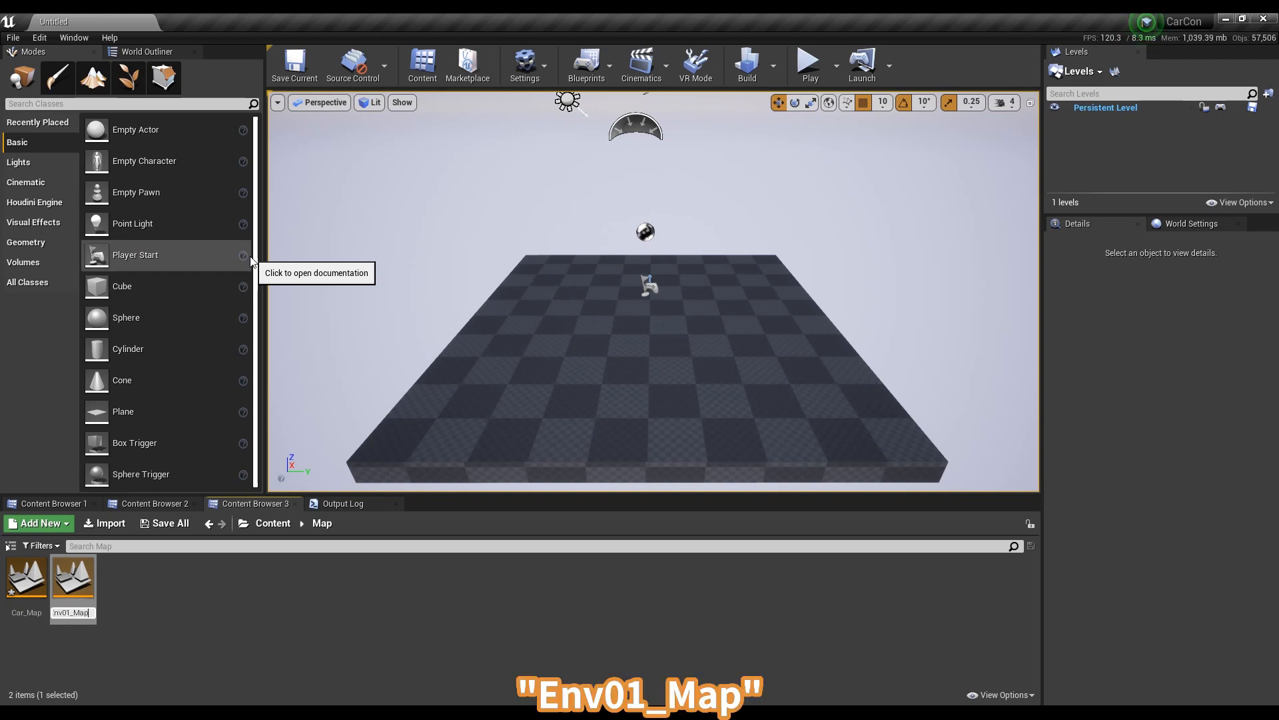
pyautogui.write('nv01_Map')
pyautogui.press('Return')
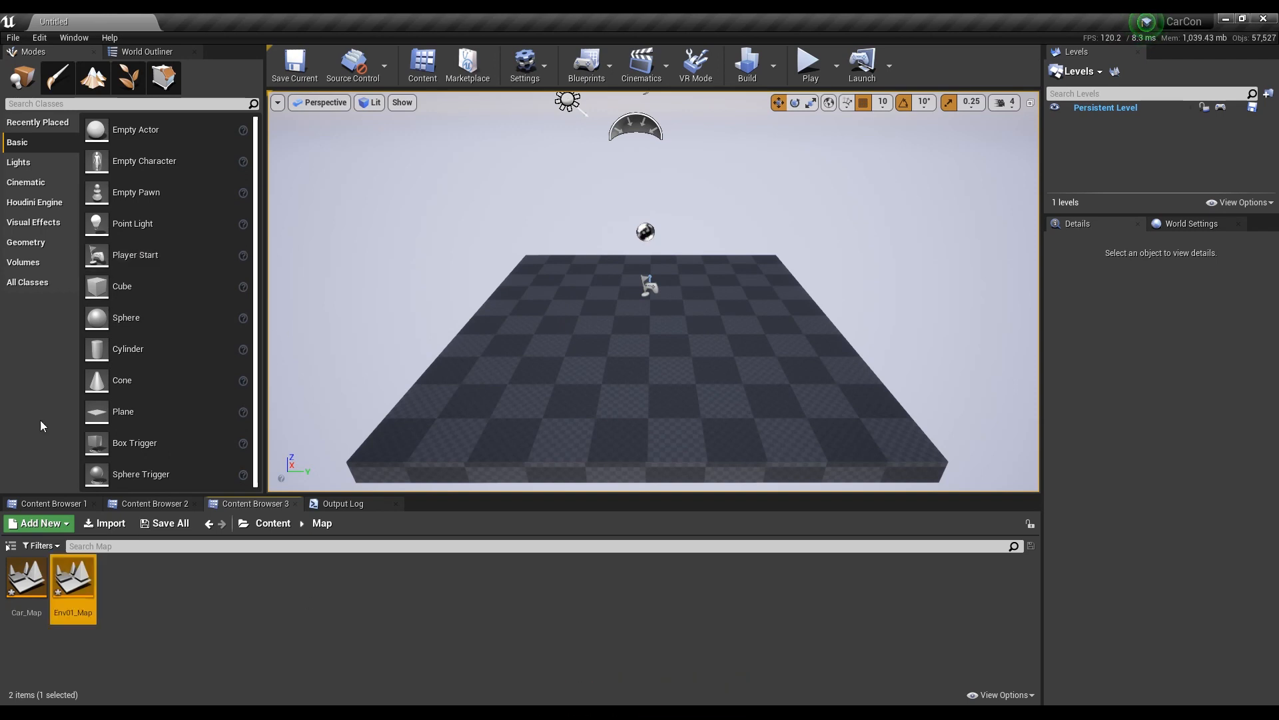
pyautogui.click(283, 576)
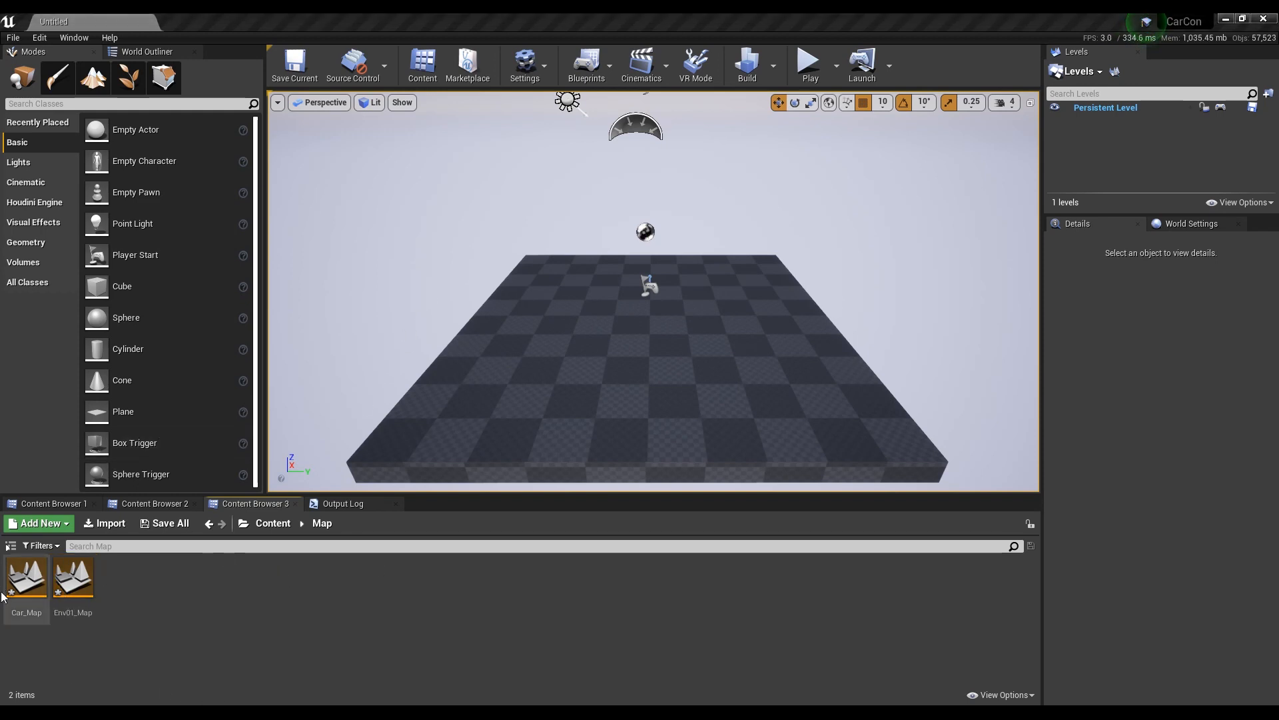
pyautogui.click(165, 523)
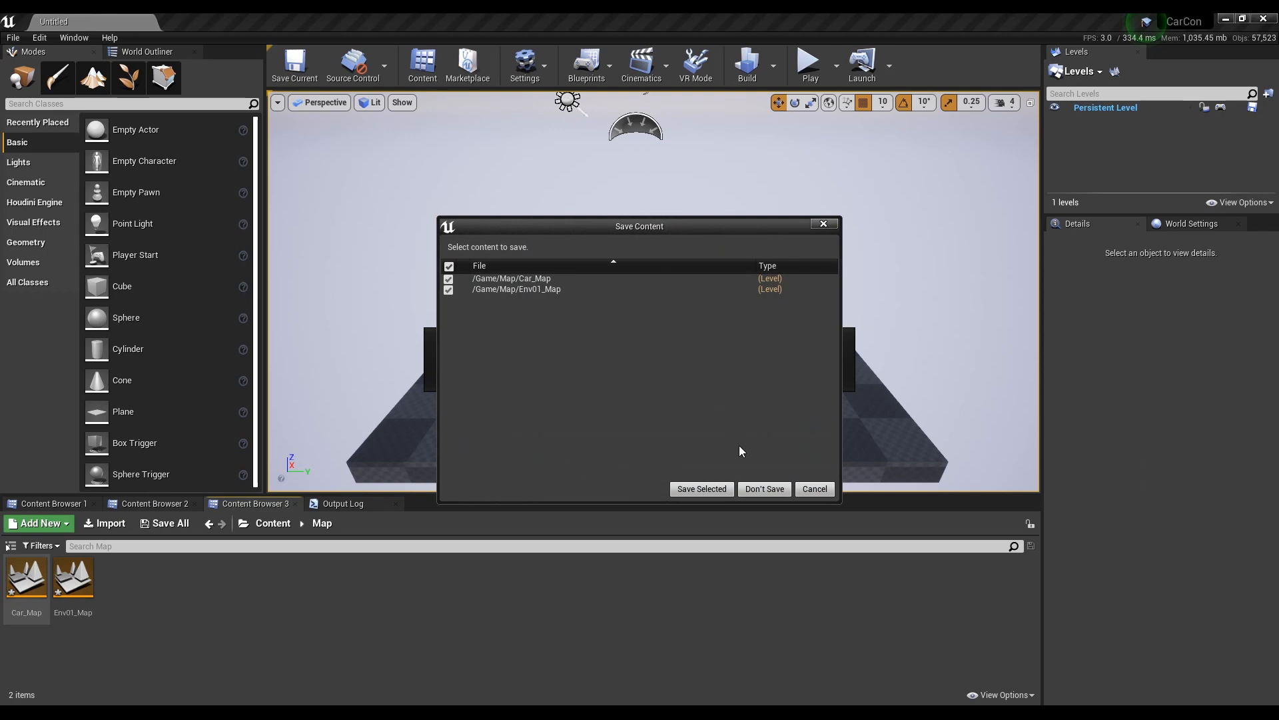
pyautogui.click(707, 489)
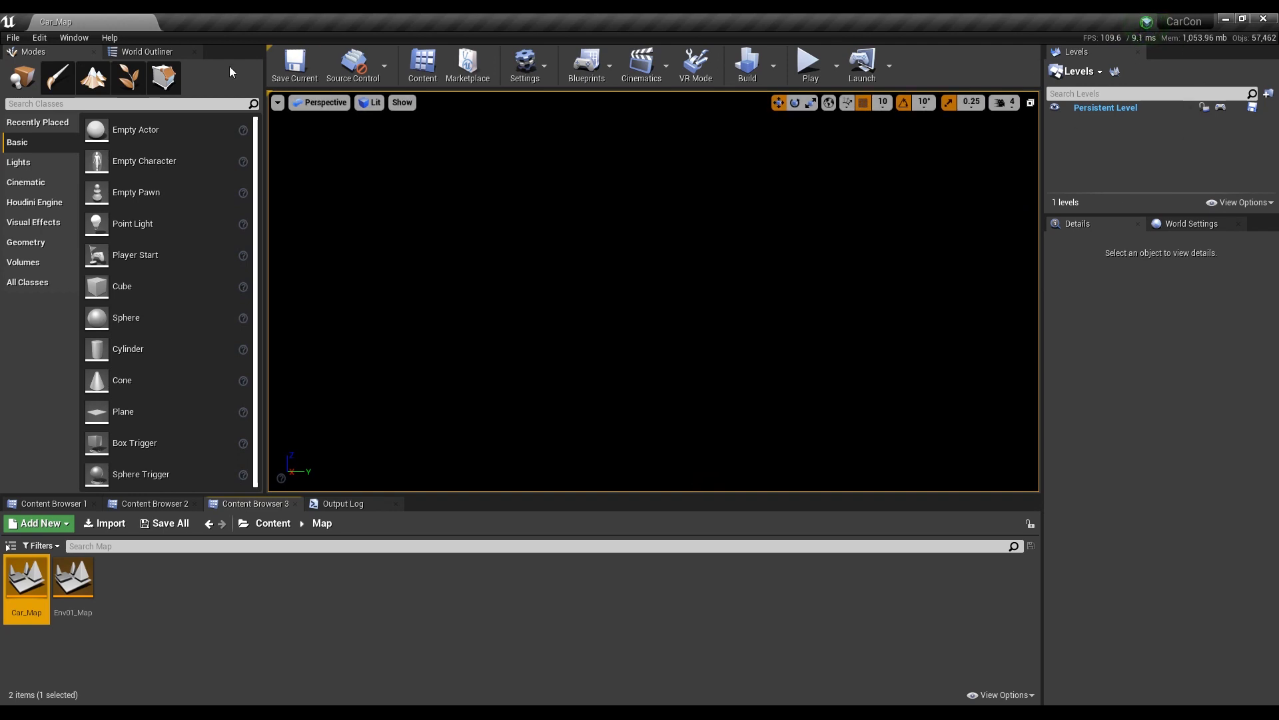
# - Add Env01_Map as a sublevel under Car_Map's Persistent Level and enlarge the area showing the levels
pyautogui.click(73, 35)
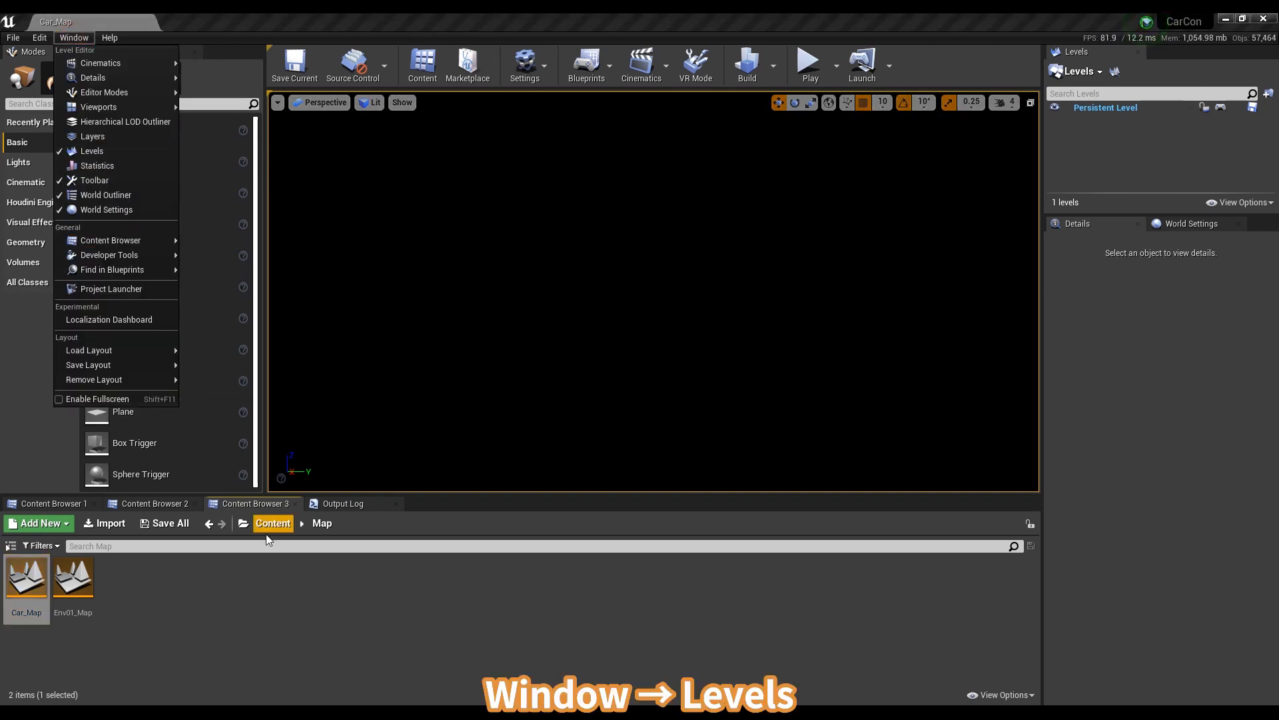
pyautogui.click(325, 611)
pyautogui.click(81, 595)
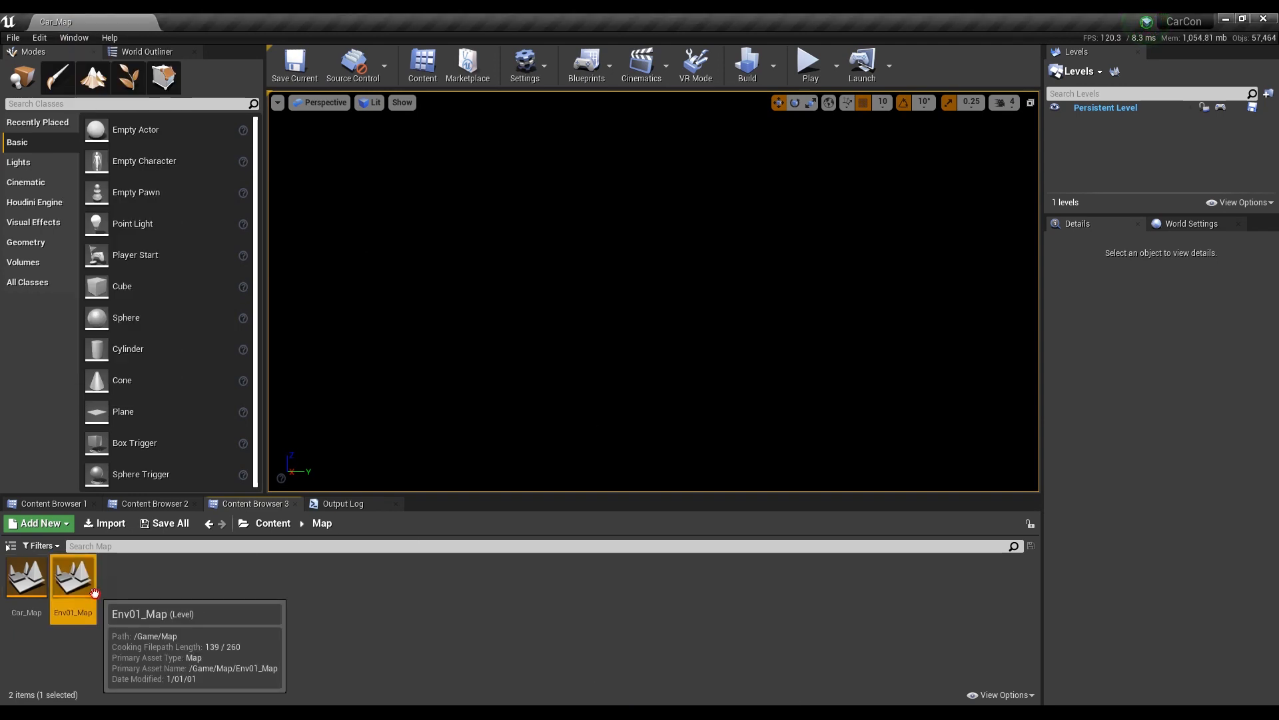
pyautogui.moveTo(83, 599); pyautogui.dragTo(1122, 119)
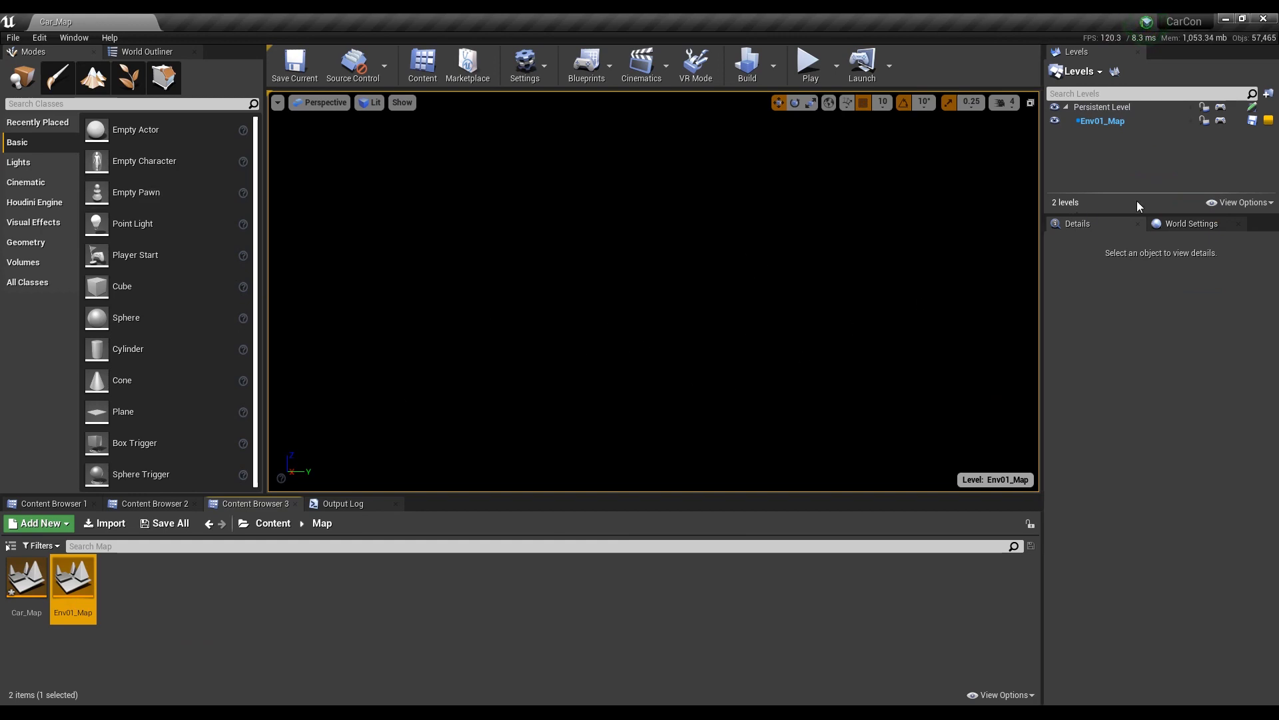
pyautogui.moveTo(1140, 212); pyautogui.dragTo(1140, 288)
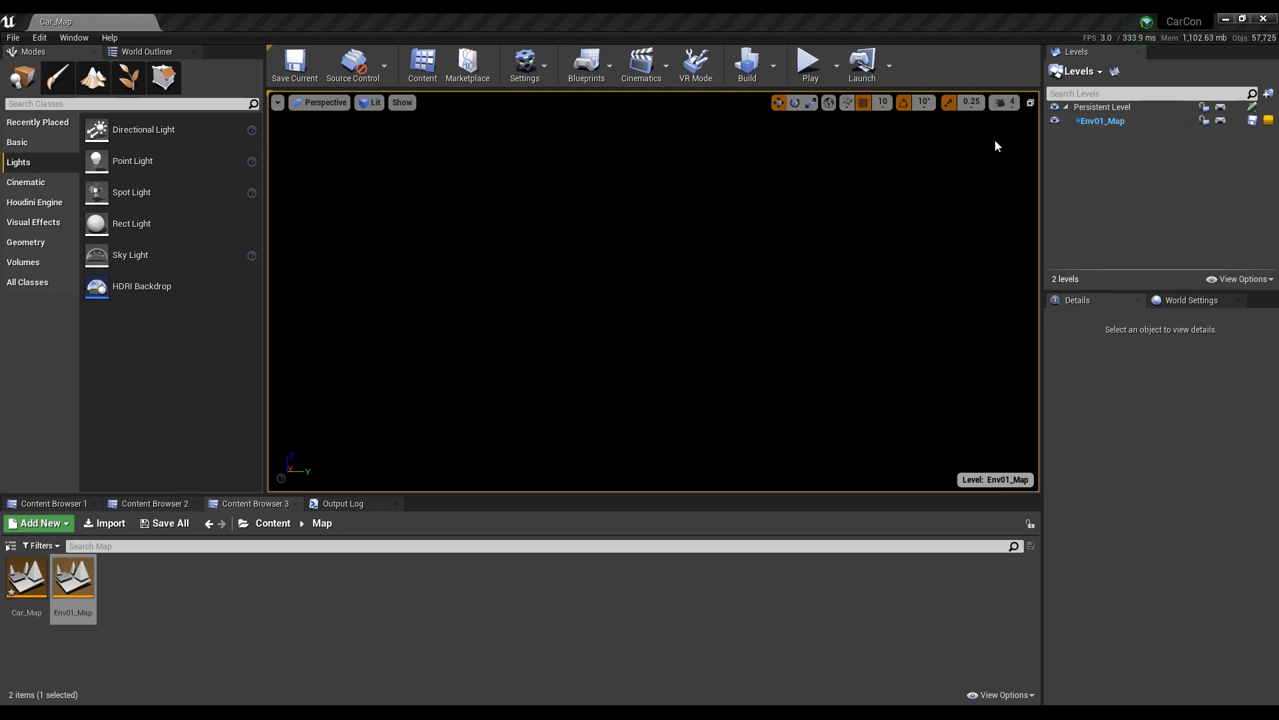
# - Make Env01_Map the current level, place an HDRI Backdrop in it and reset its location to 0, 0, 0
pyautogui.doubleClick(1098, 109)
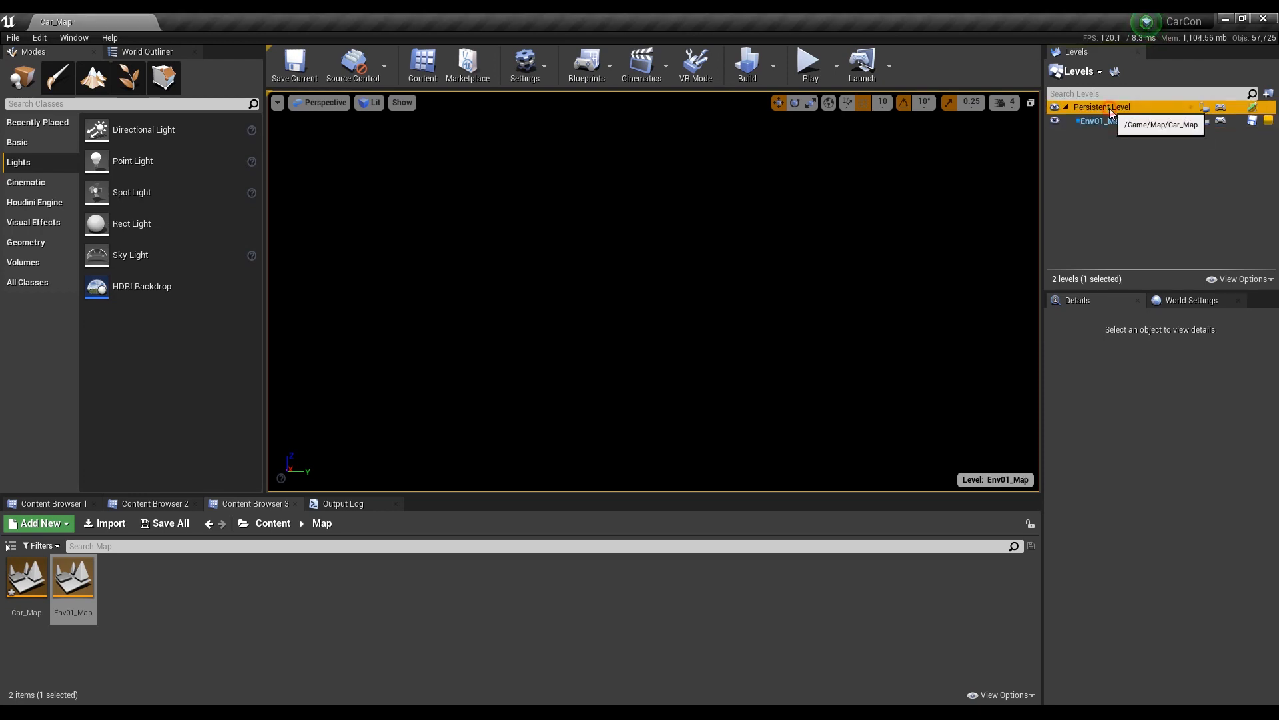
pyautogui.click(1107, 122)
pyautogui.doubleClick(1109, 122)
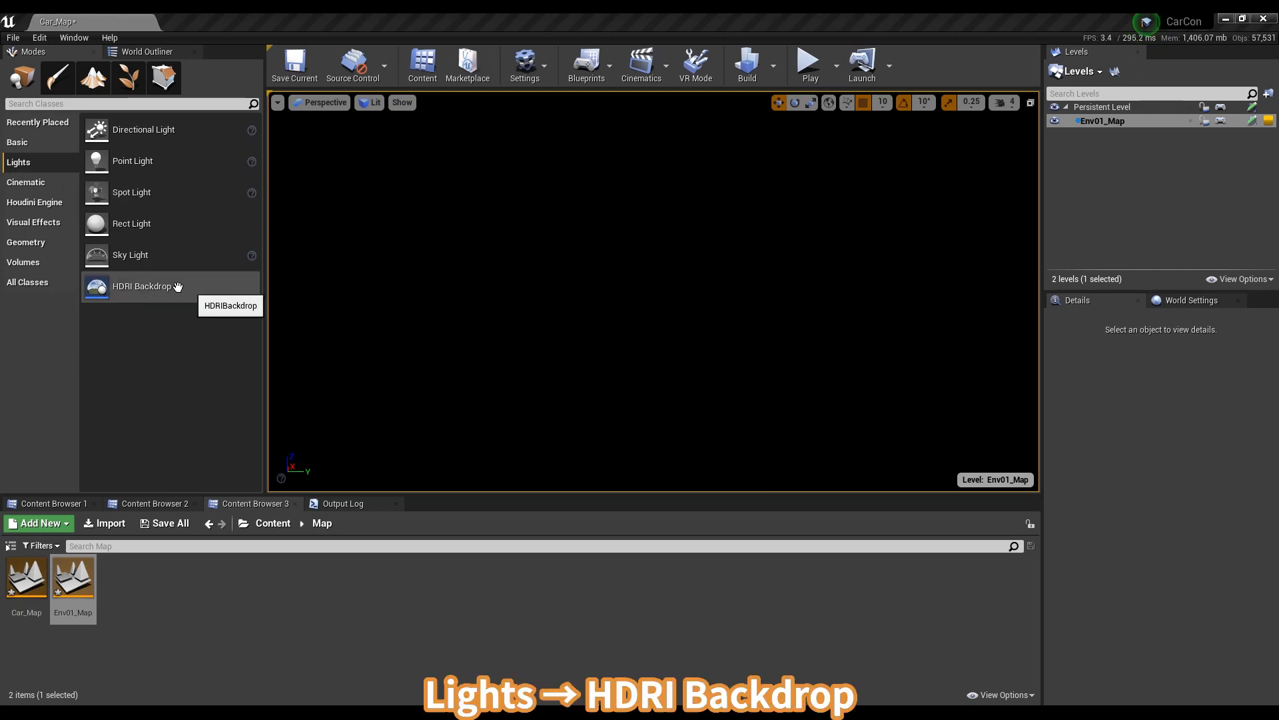
pyautogui.moveTo(172, 292); pyautogui.dragTo(666, 328)
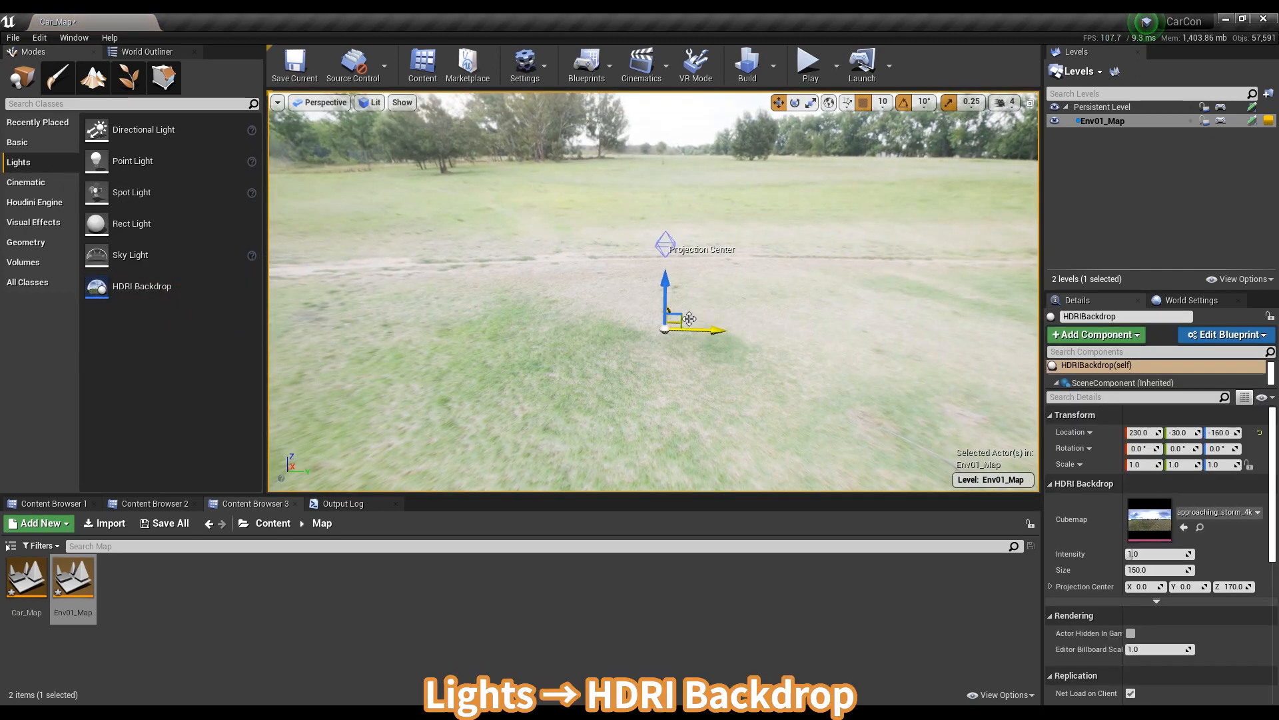
pyautogui.click(1259, 432)
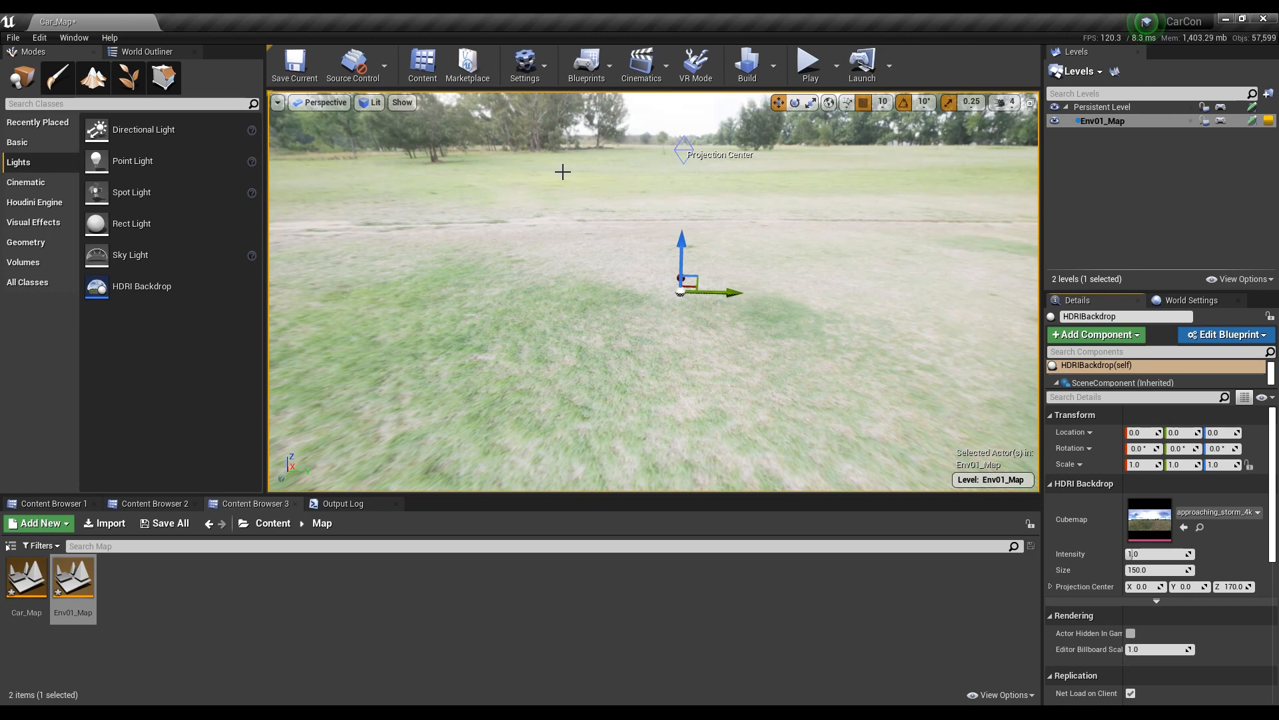
# - Disable the Eye Adaptation post-processing effect in the perspective viewport
pyautogui.moveTo(536, 214)
pyautogui.mouseDown(button='right')
pyautogui.moveTo(536, 167)
pyautogui.moveTo(536, 266)
pyautogui.moveTo(536, 213)
pyautogui.mouseUp(button='right')
pyautogui.click(402, 103)
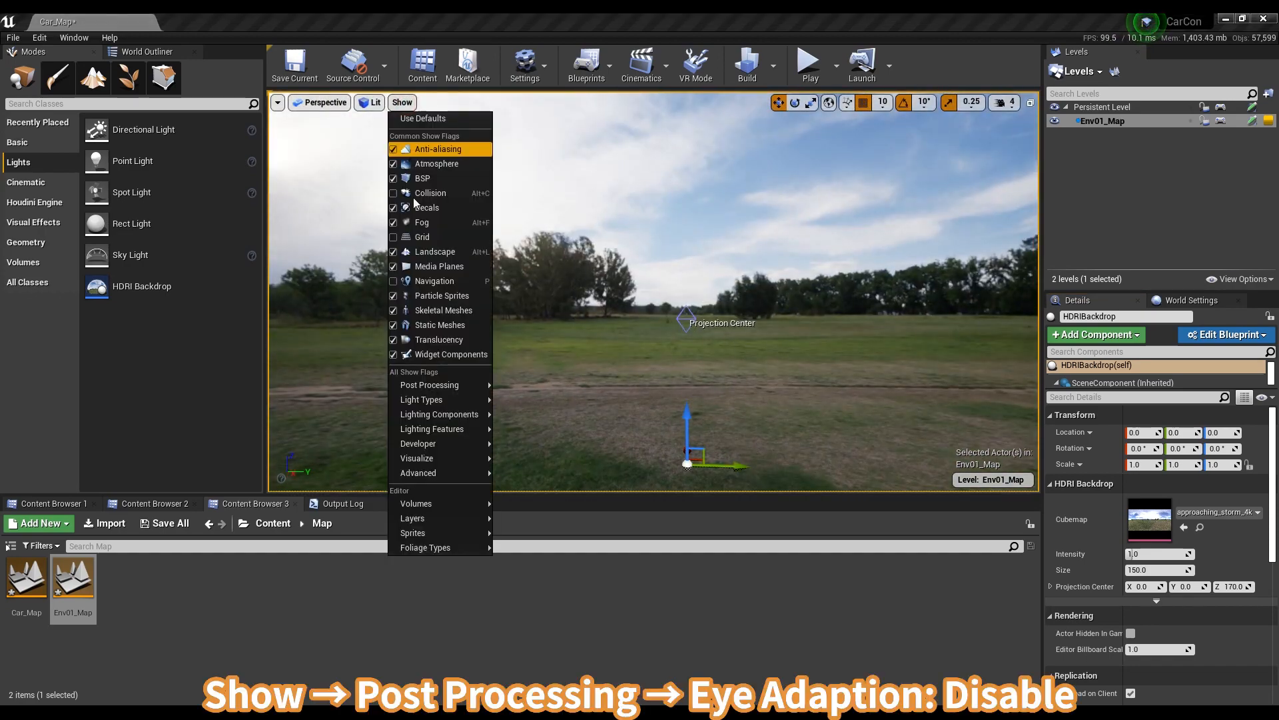
pyautogui.moveTo(430, 385)
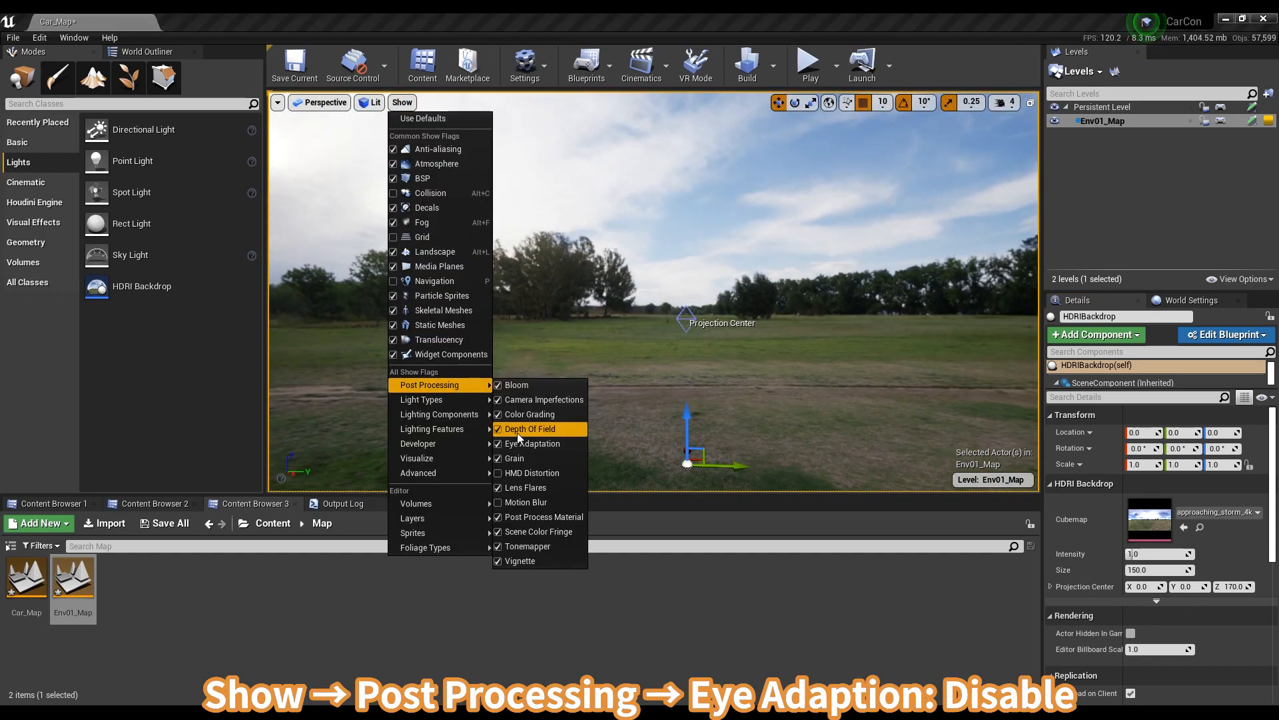
pyautogui.click(499, 444)
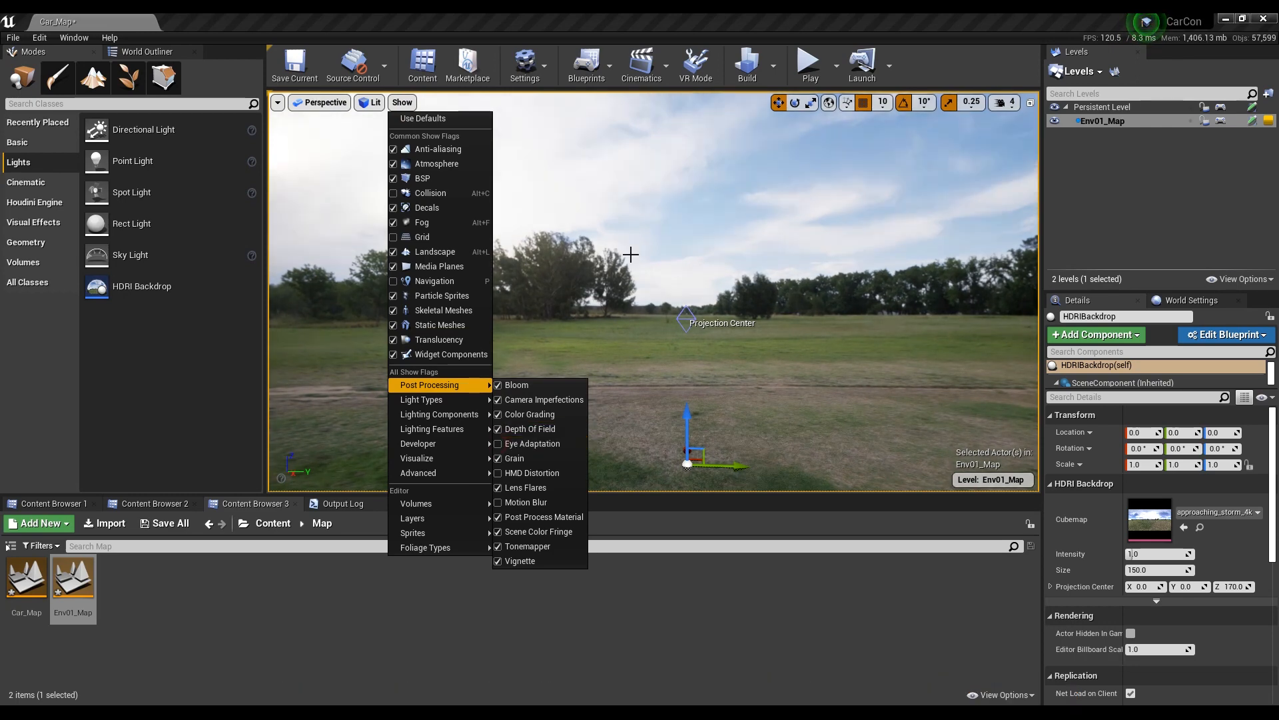
pyautogui.moveTo(630, 253); pyautogui.dragTo(617, 255, button='right')
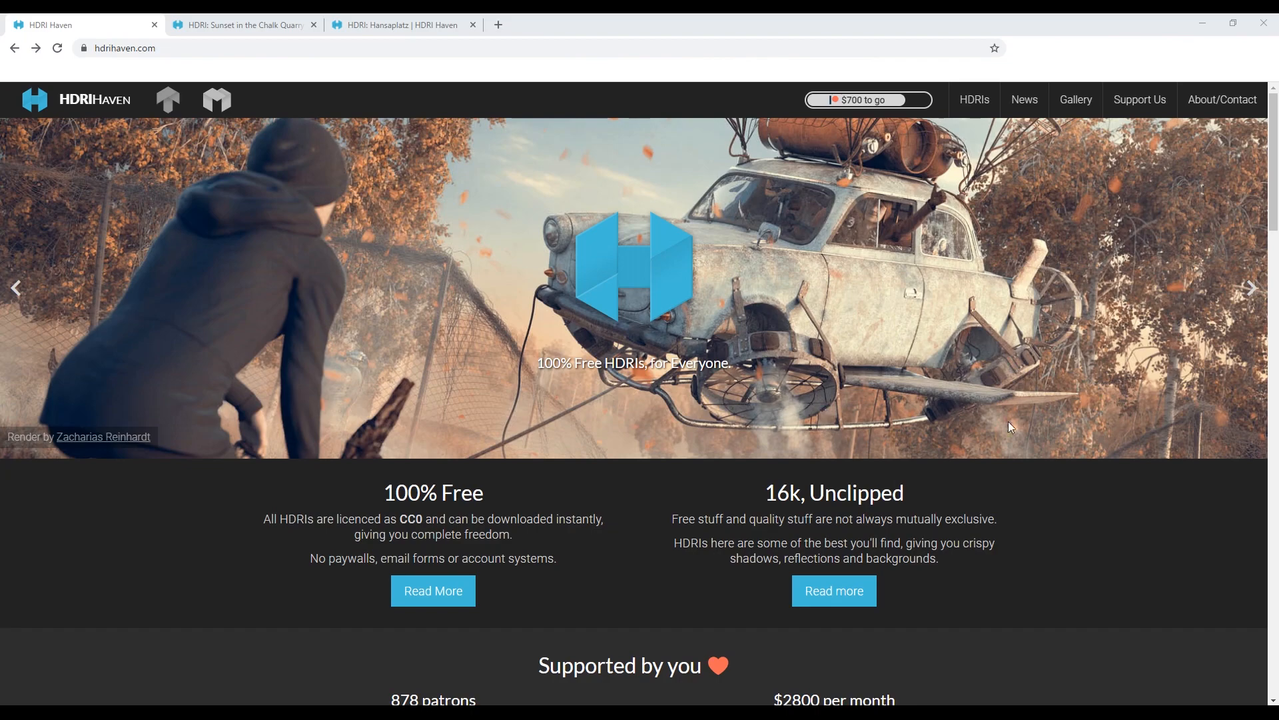
# - Switch to HDRI Haven in the browser, open the Sunset in the Chalk Quarry page and choose its 8k HDR download
pyautogui.scroll(-5, 401, 338)
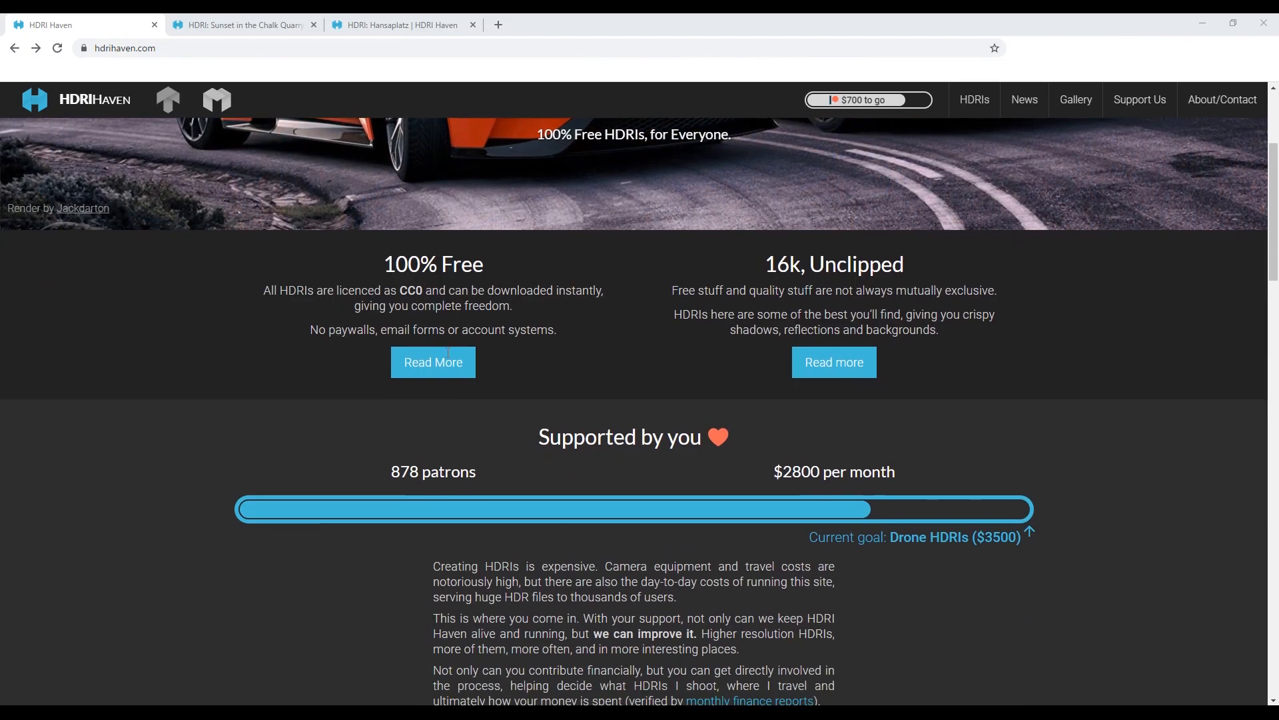
pyautogui.scroll(-10, 449, 357)
pyautogui.scroll(10, 640, 413)
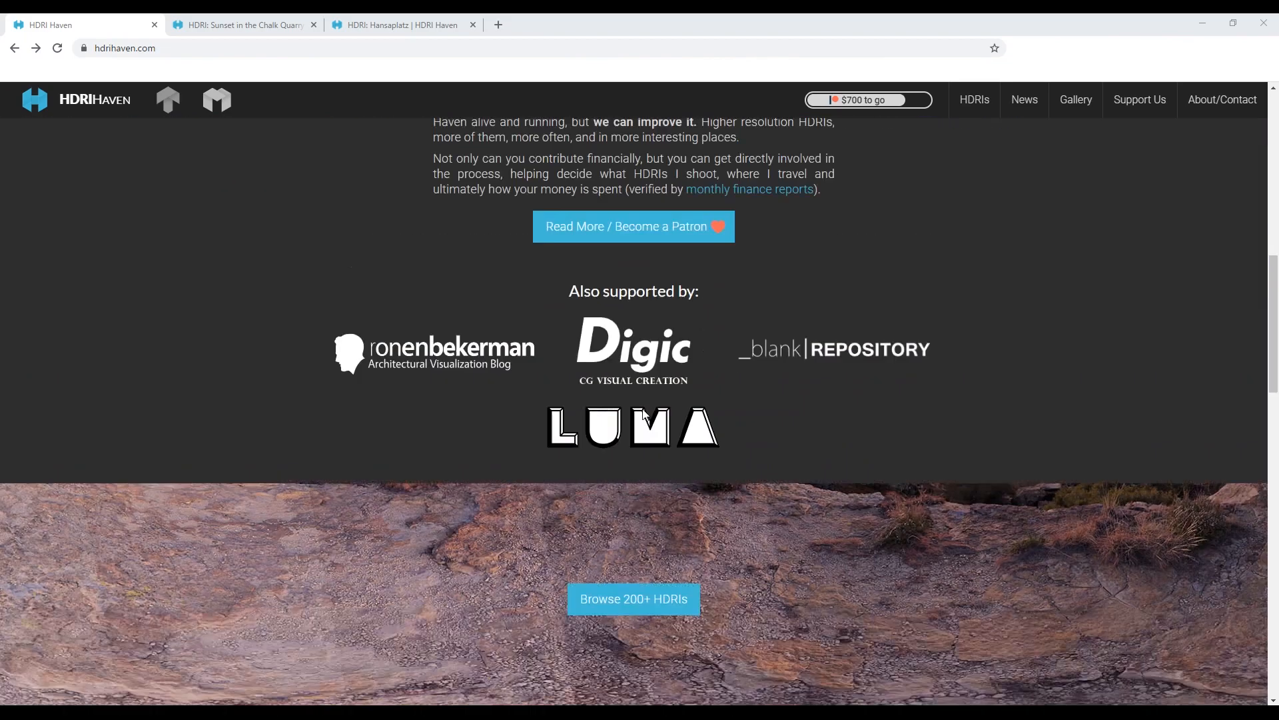
pyautogui.scroll(5, 646, 416)
pyautogui.click(275, 24)
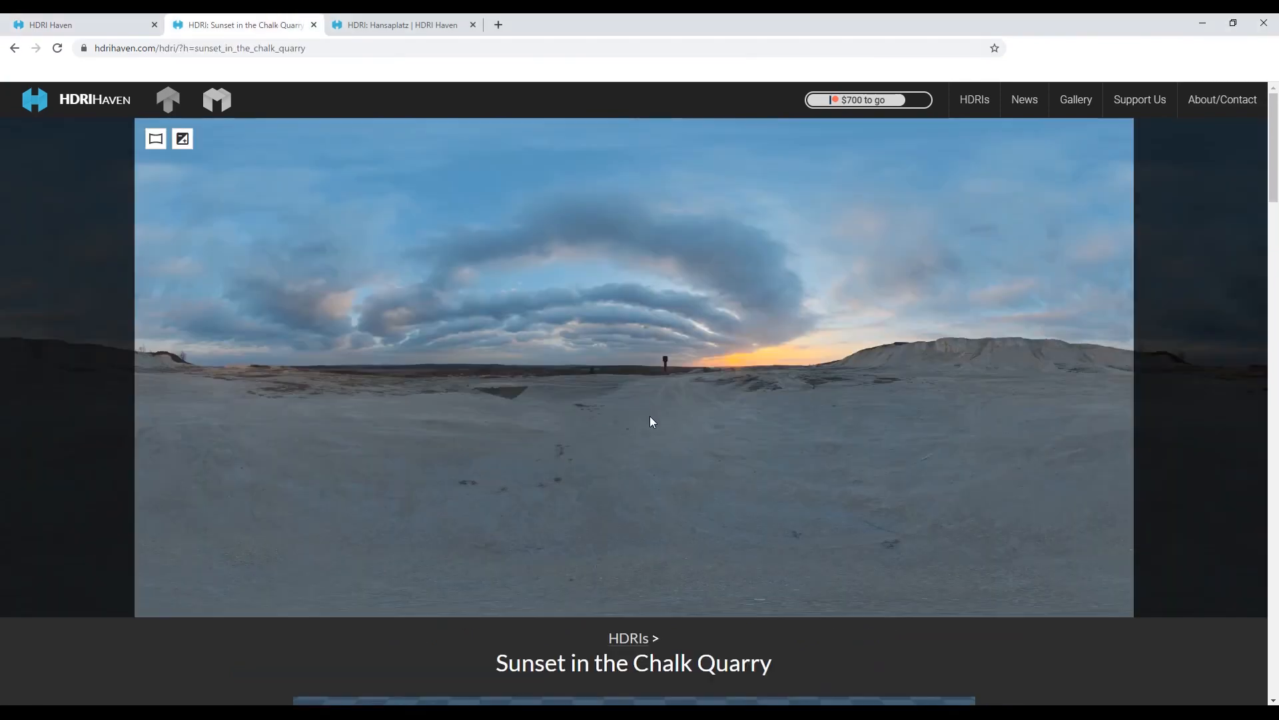
pyautogui.scroll(-1, 653, 422)
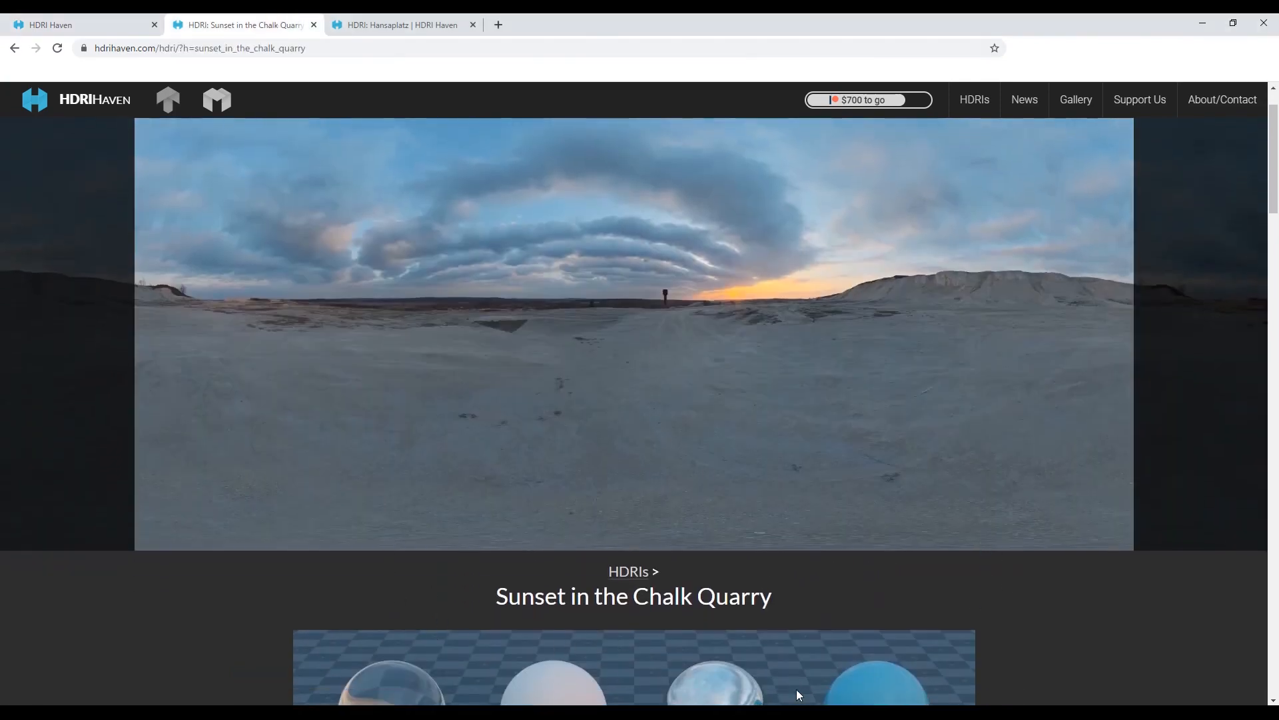
pyautogui.scroll(-5, 723, 436)
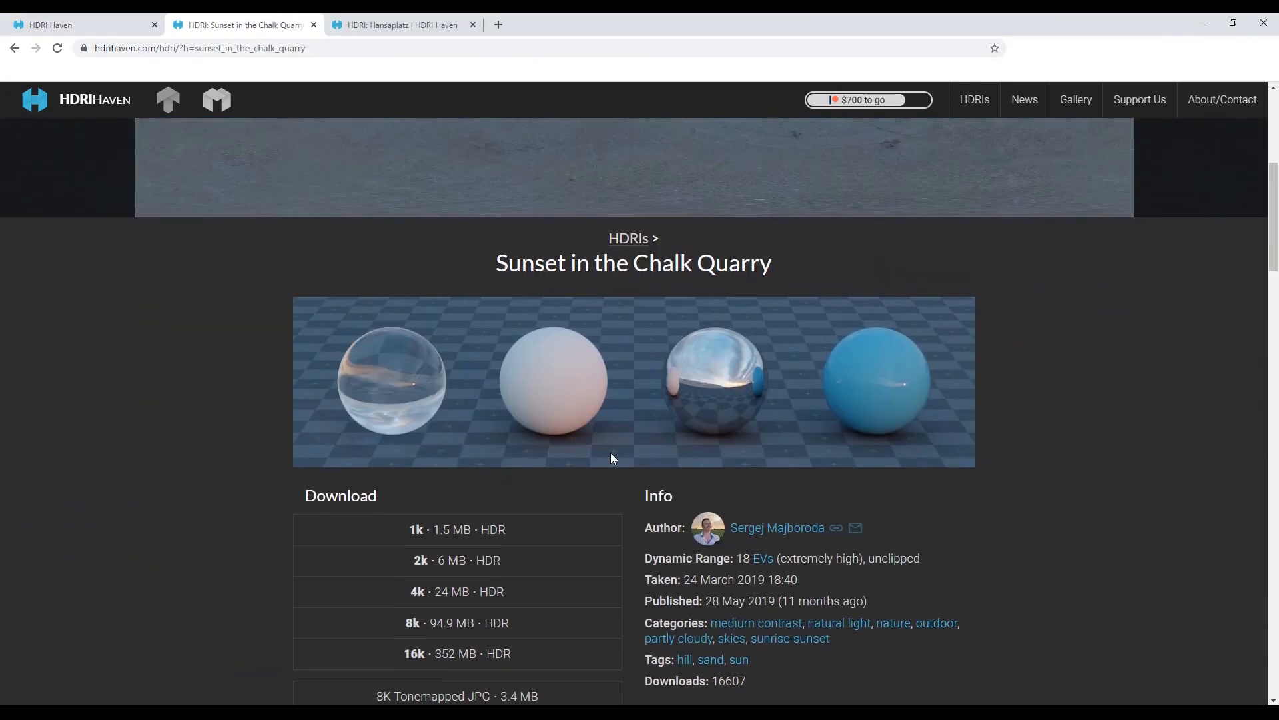
pyautogui.scroll(-2, 613, 458)
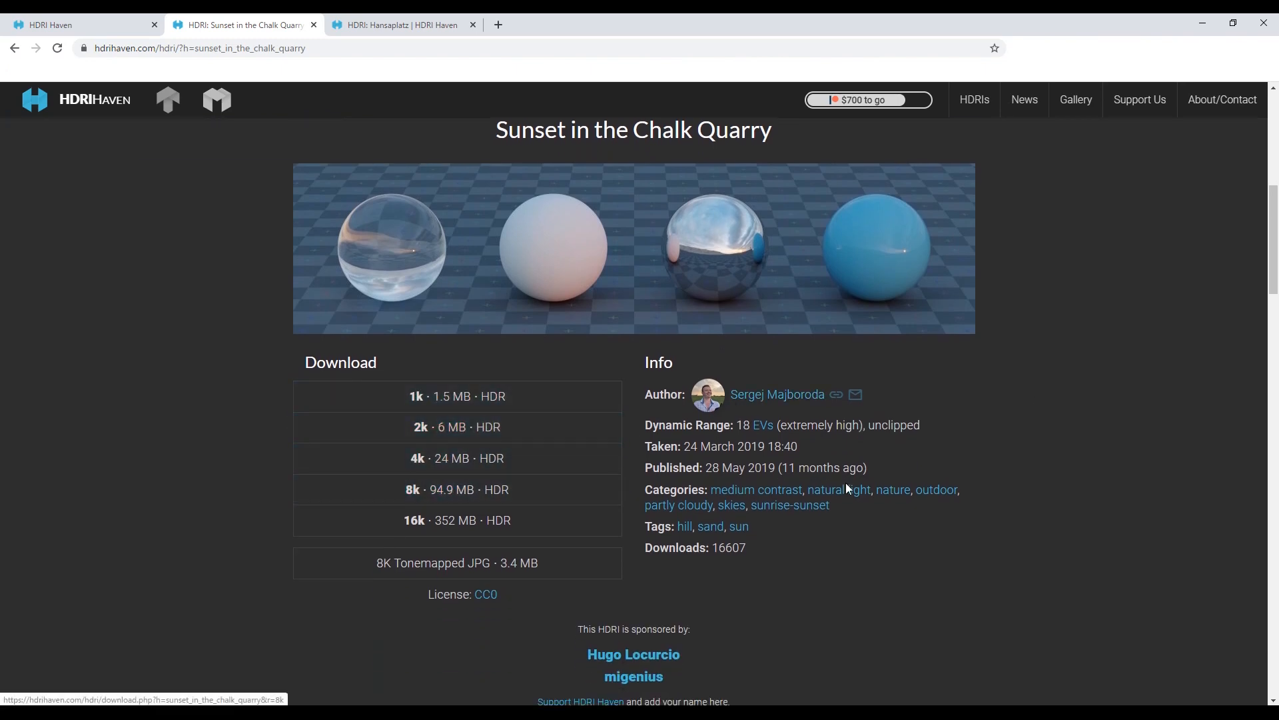
pyautogui.scroll(-2, 814, 499)
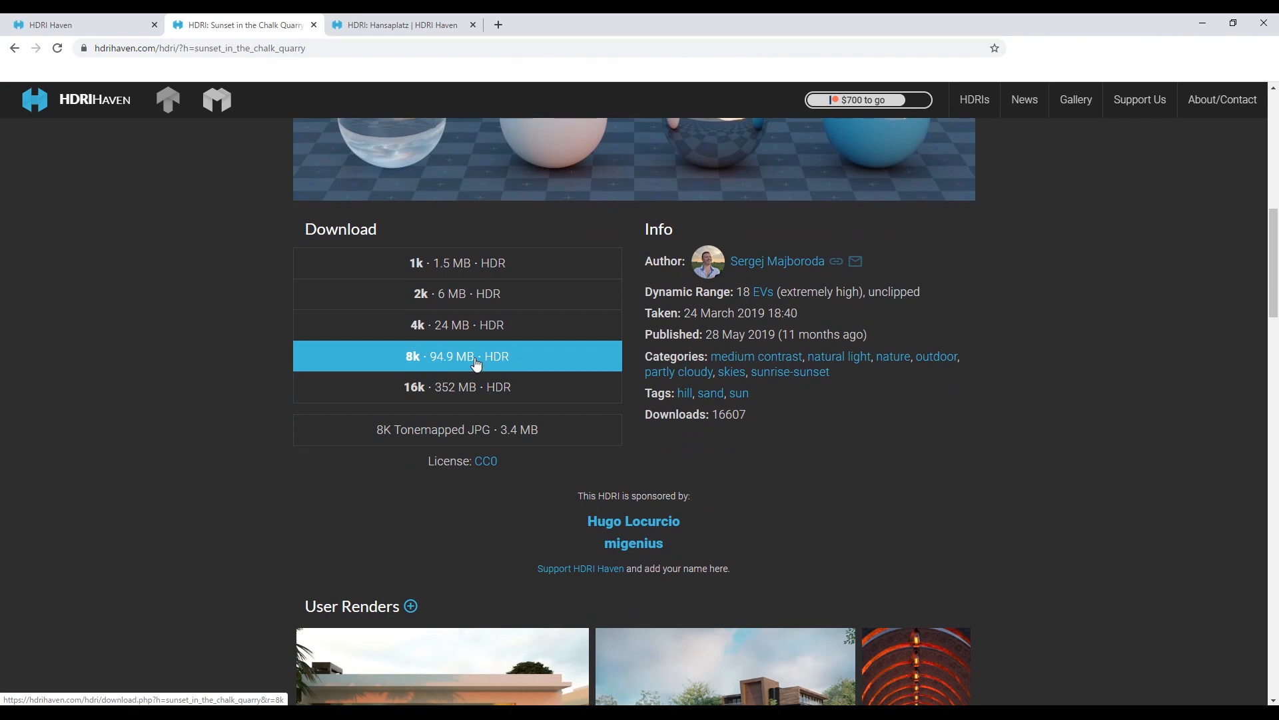
pyautogui.click(490, 363)
pyautogui.scroll(10, 326, 440)
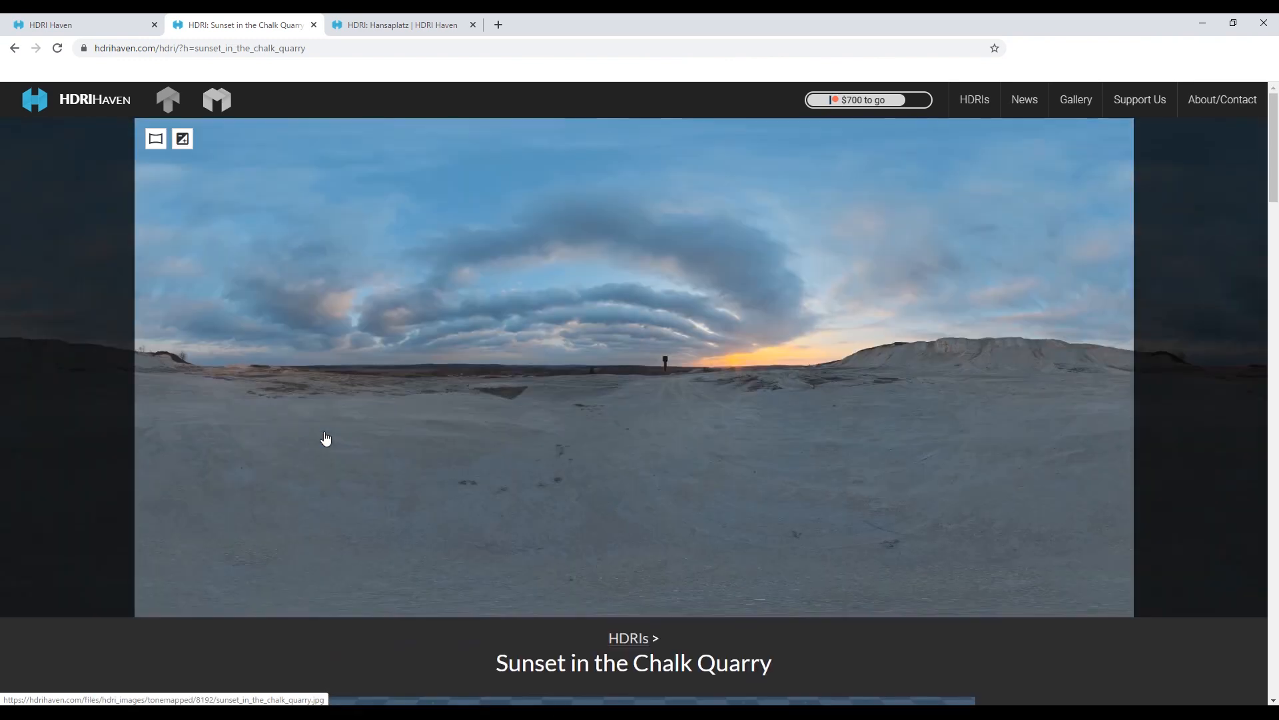
# - Open the Hansaplatz page on HDRI Haven and choose its HDR download
pyautogui.click(373, 25)
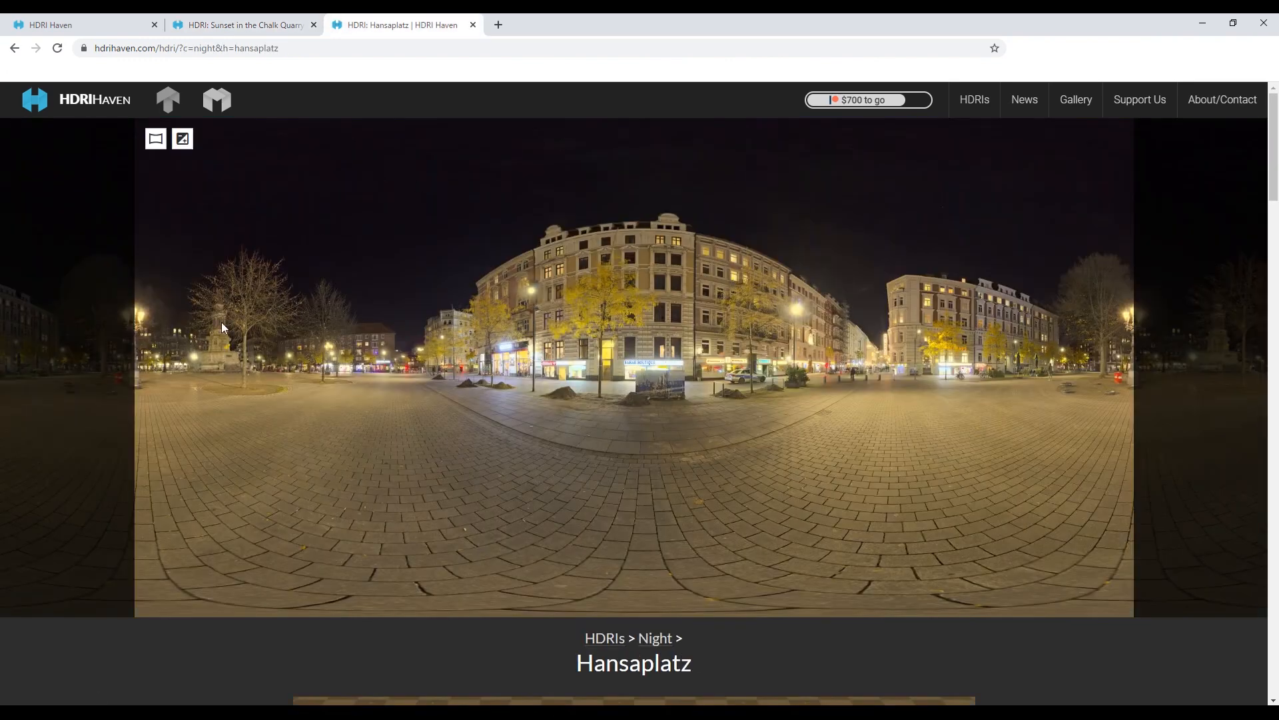
pyautogui.scroll(-4, 679, 295)
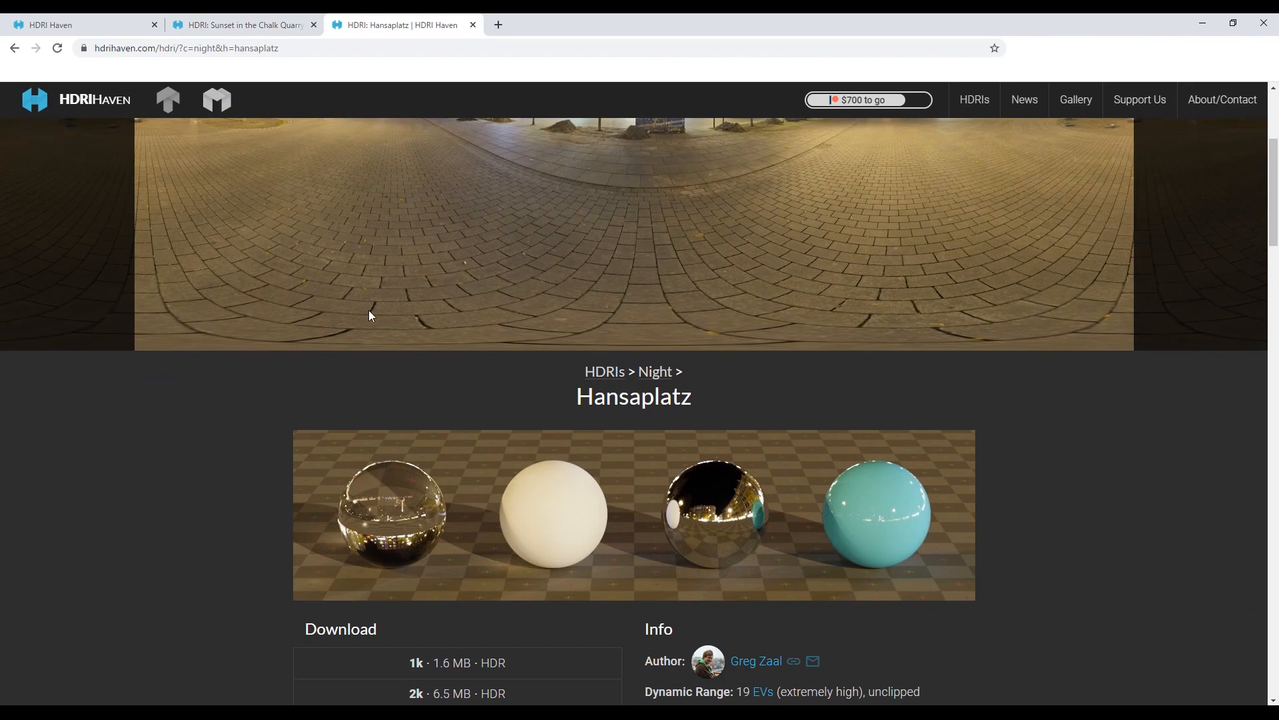
pyautogui.scroll(-4, 898, 364)
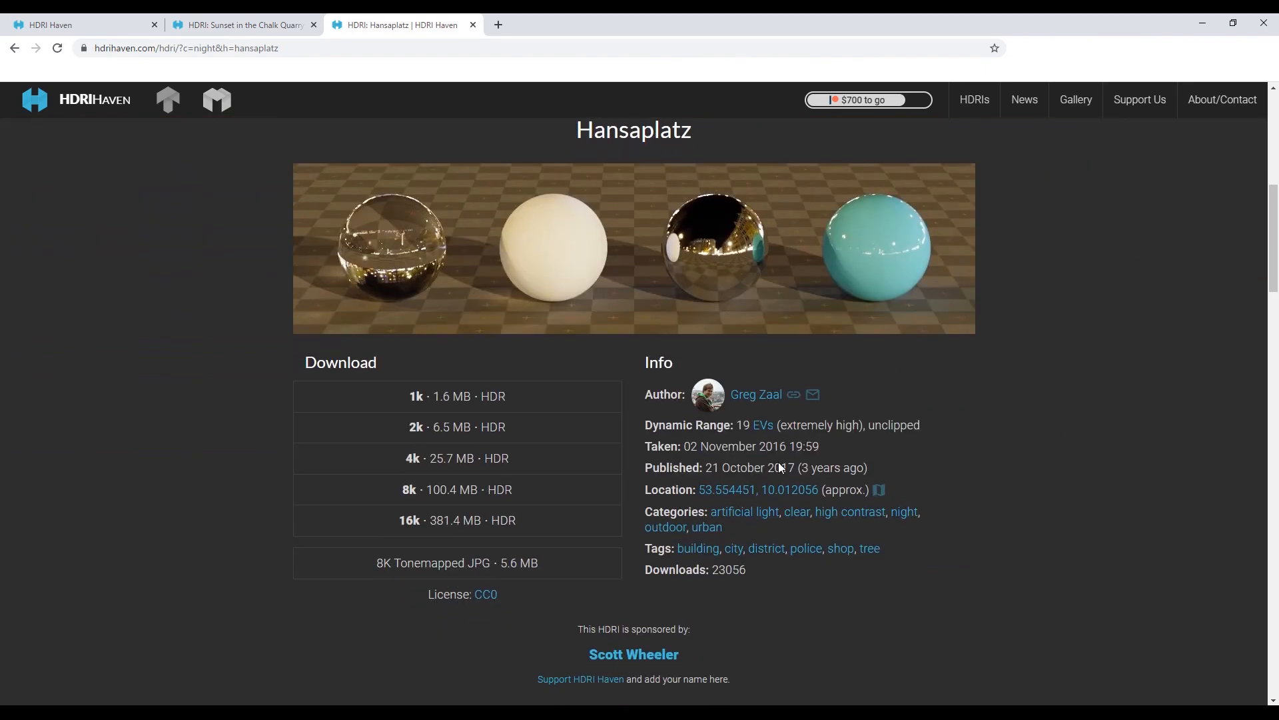
pyautogui.click(504, 518)
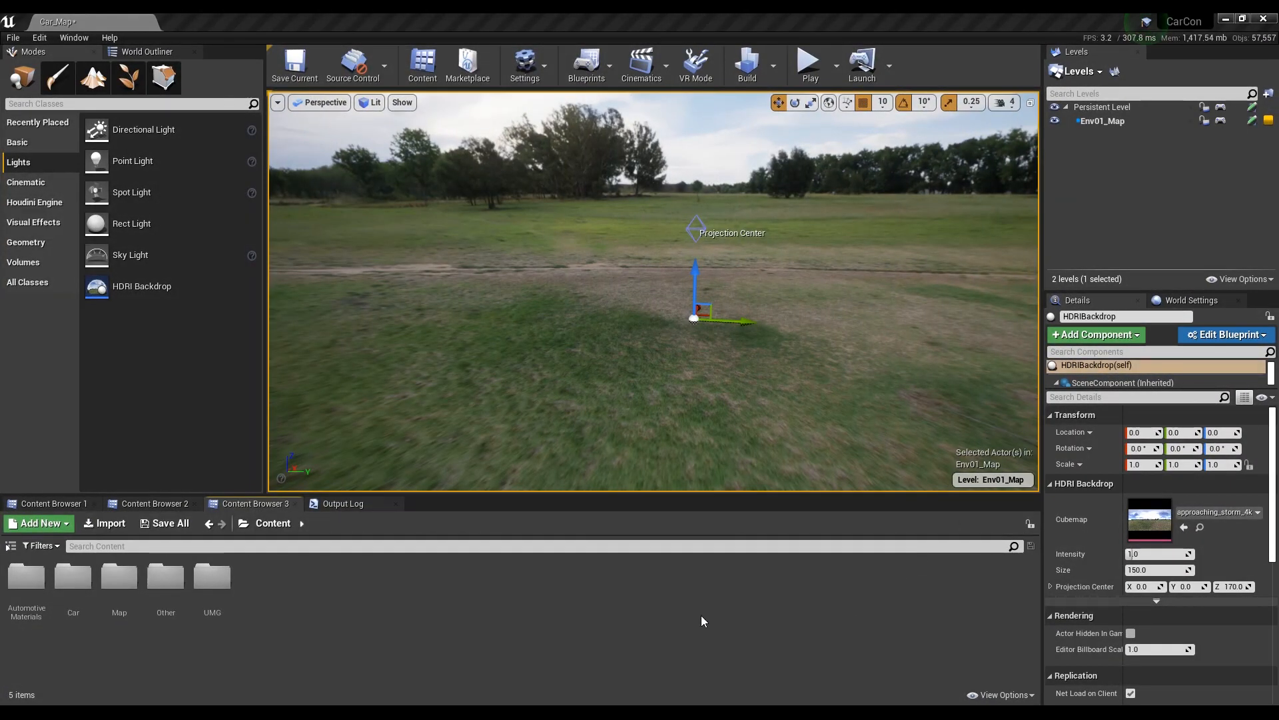
# - Switch to Unreal Editor, create a folder named Environment in the Content folder and open it
pyautogui.rightClick(448, 604)
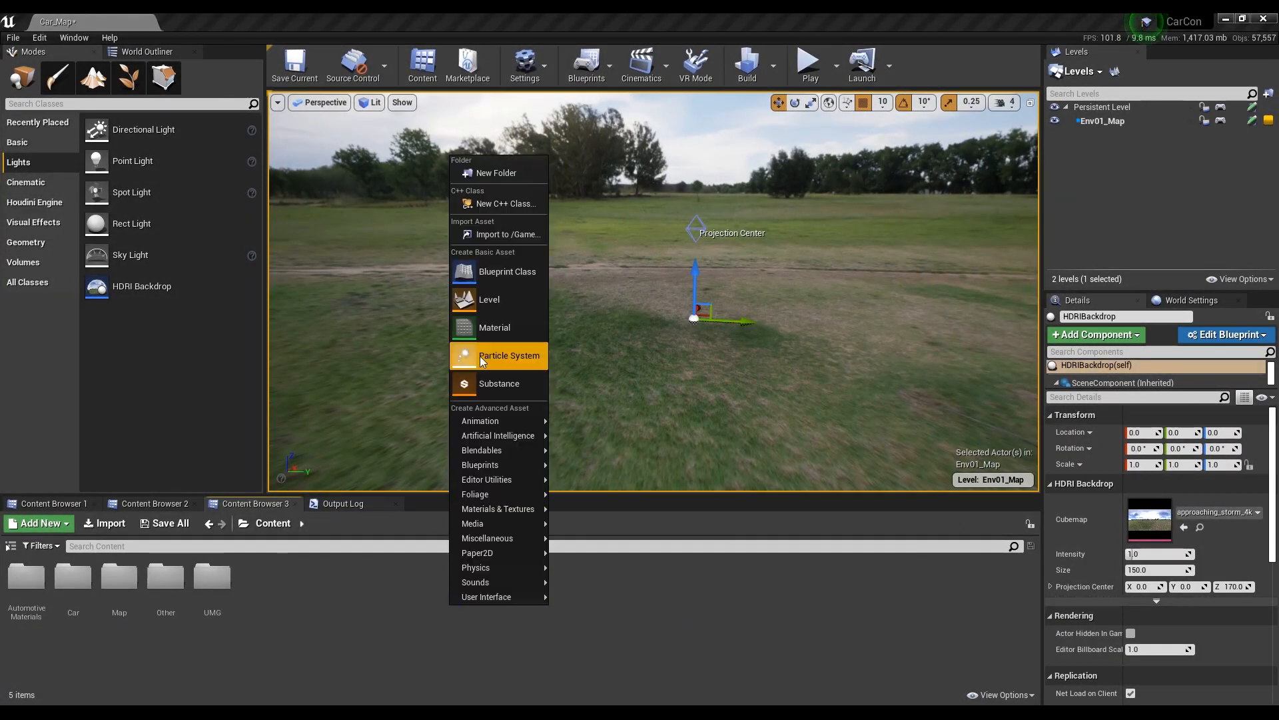
pyautogui.click(496, 173)
pyautogui.write('Enc')
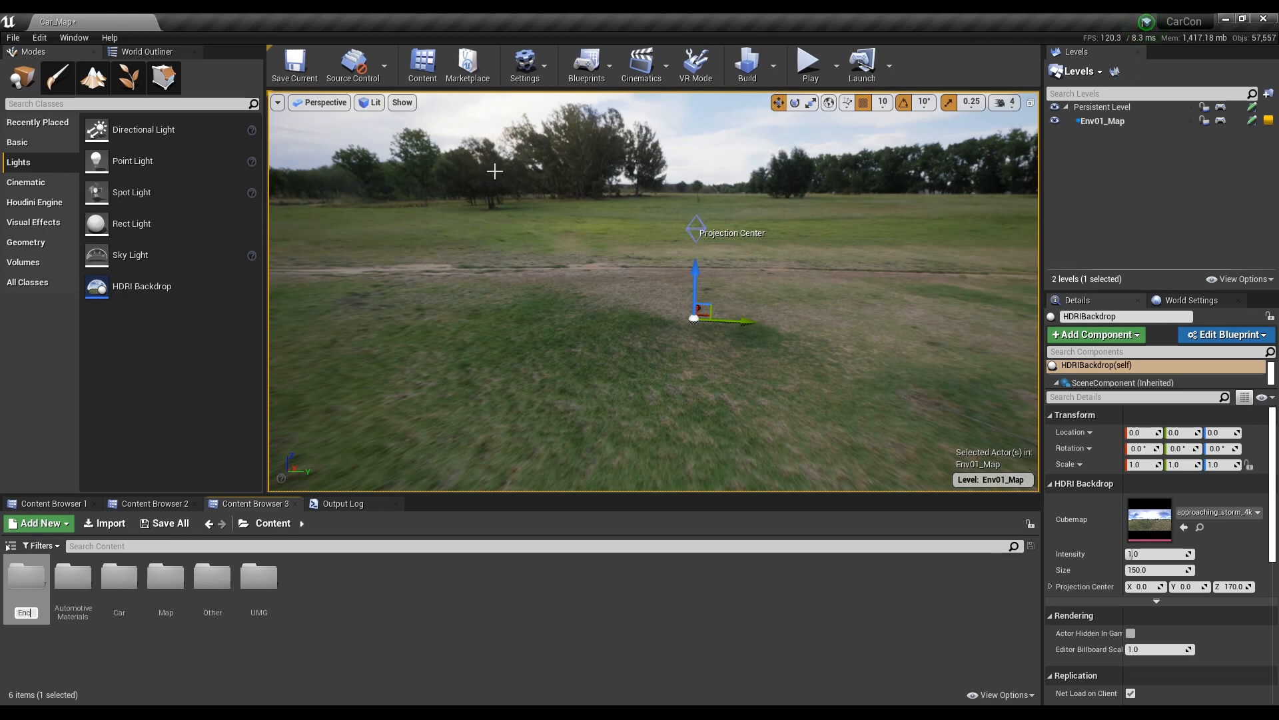
pyautogui.write('ironment')
pyautogui.press('Return')
pyautogui.press('Return')
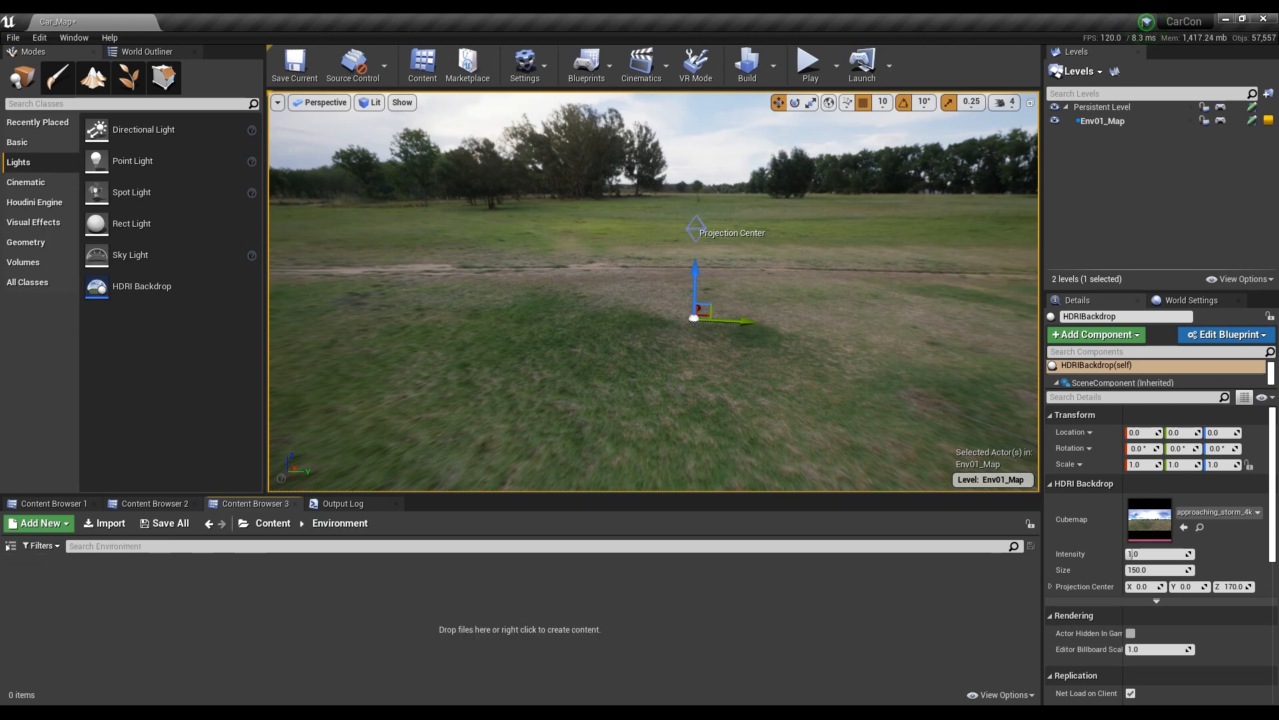
# - Import hansaplatz_8k.hdr and sunset_in_the_chalk_quarry_8k.hdr from the sourceimages folder into the Environment folder
pyautogui.moveTo(1278, 162); pyautogui.dragTo(1220, 162)
pyautogui.click(1075, 341)
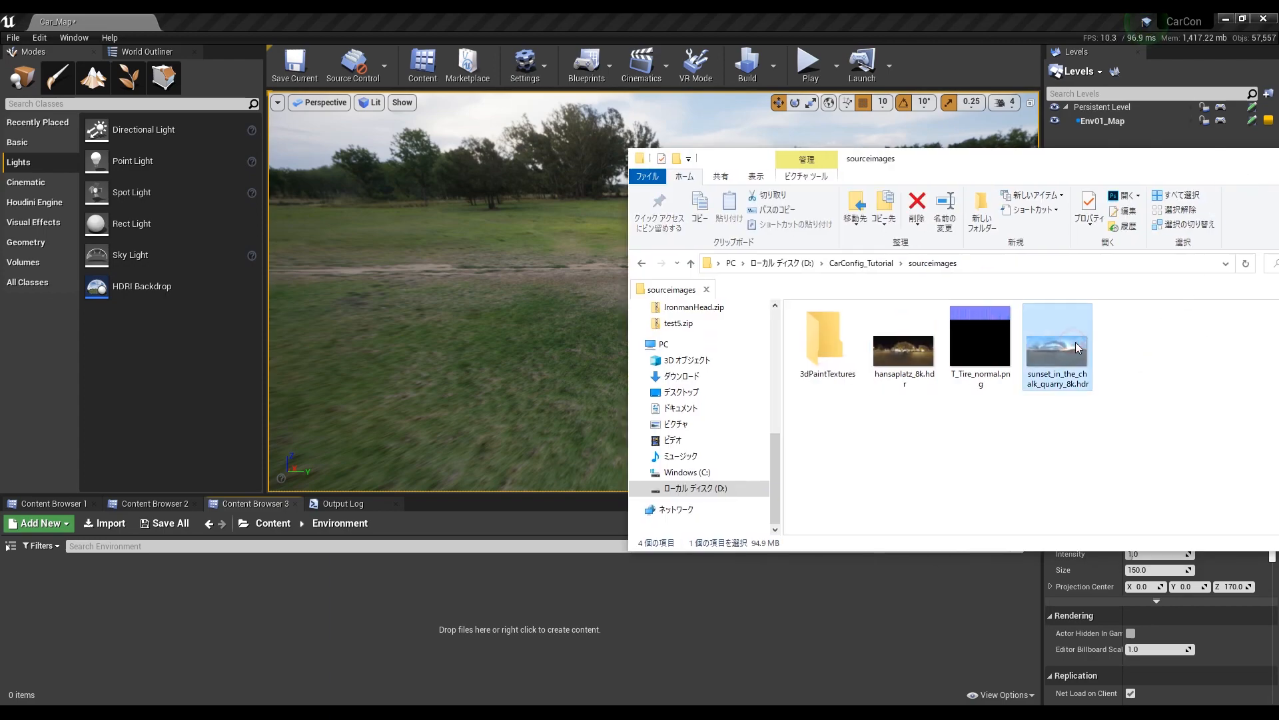
pyautogui.keyDown('ctrl'); pyautogui.click(903, 346); pyautogui.keyUp('ctrl')
pyautogui.moveTo(904, 347); pyautogui.dragTo(707, 626)
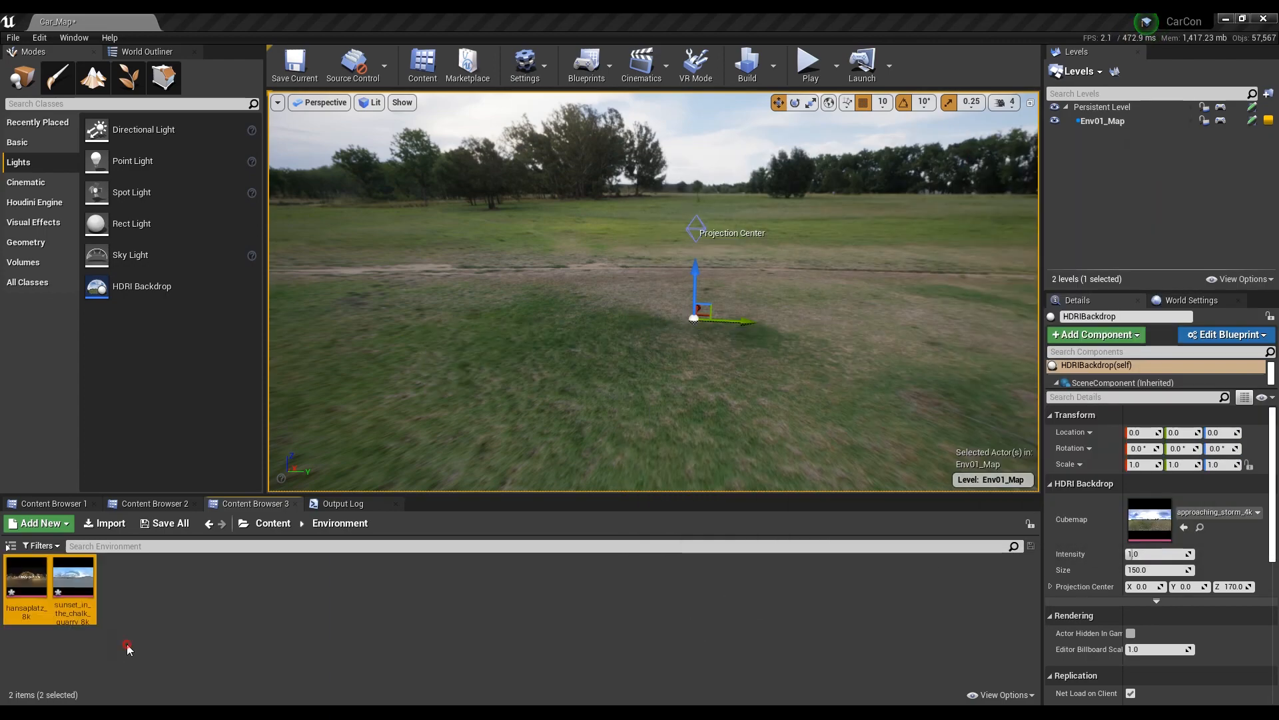
# - Set the sunset_in_the_chalk_quarry_8k texture's Maximum Texture Size to 4096 and its Mip Gen Settings to NoMipmaps
pyautogui.doubleClick(83, 595)
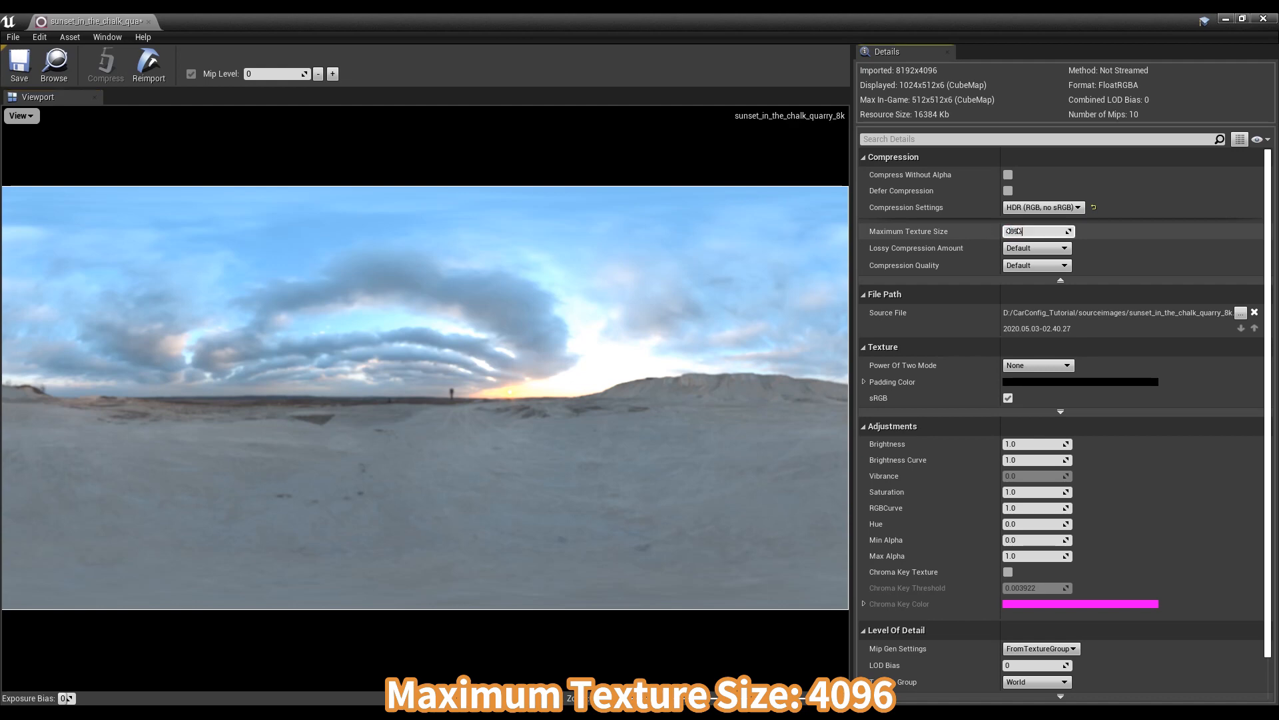
pyautogui.press('Return')
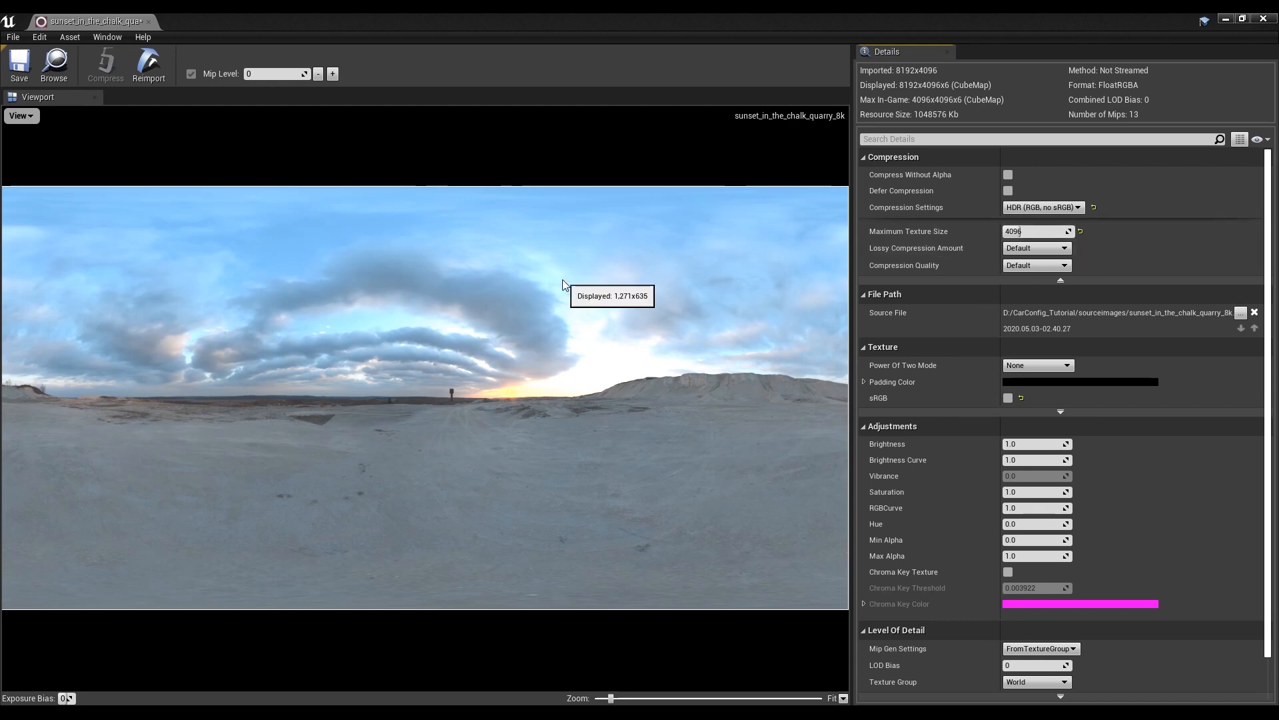
pyautogui.scroll(-2, 881, 329)
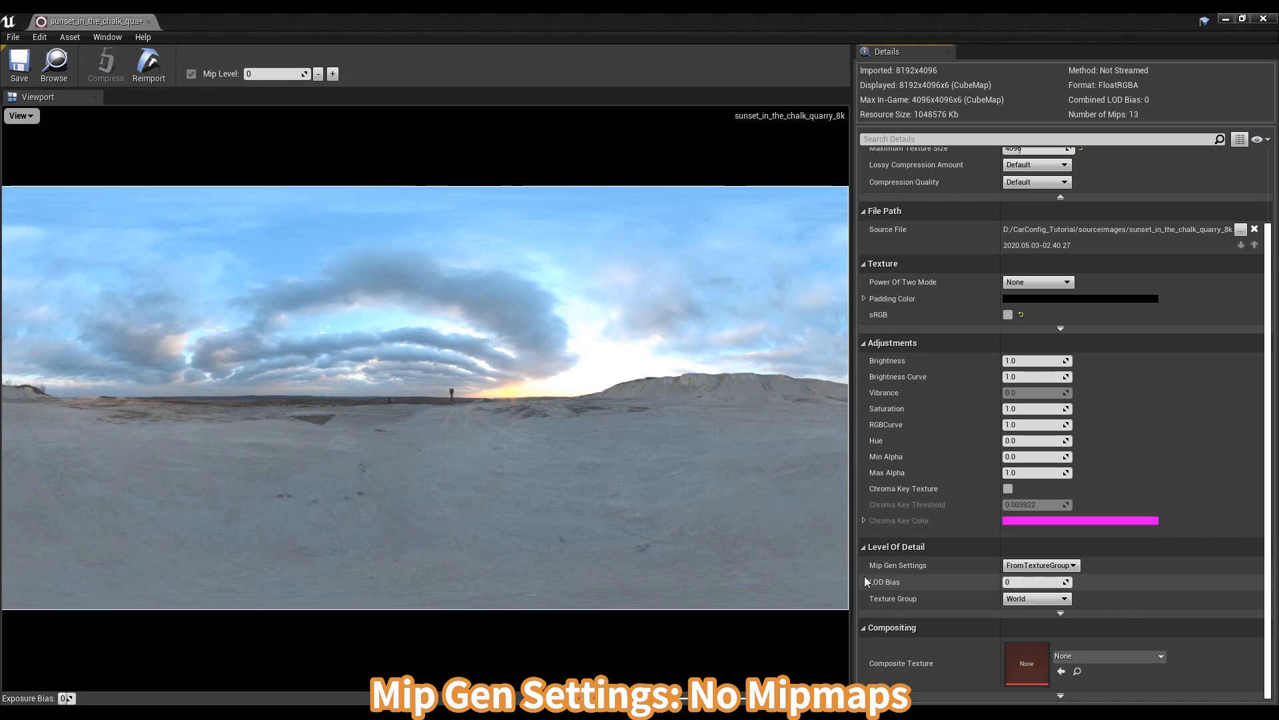
pyautogui.click(1026, 567)
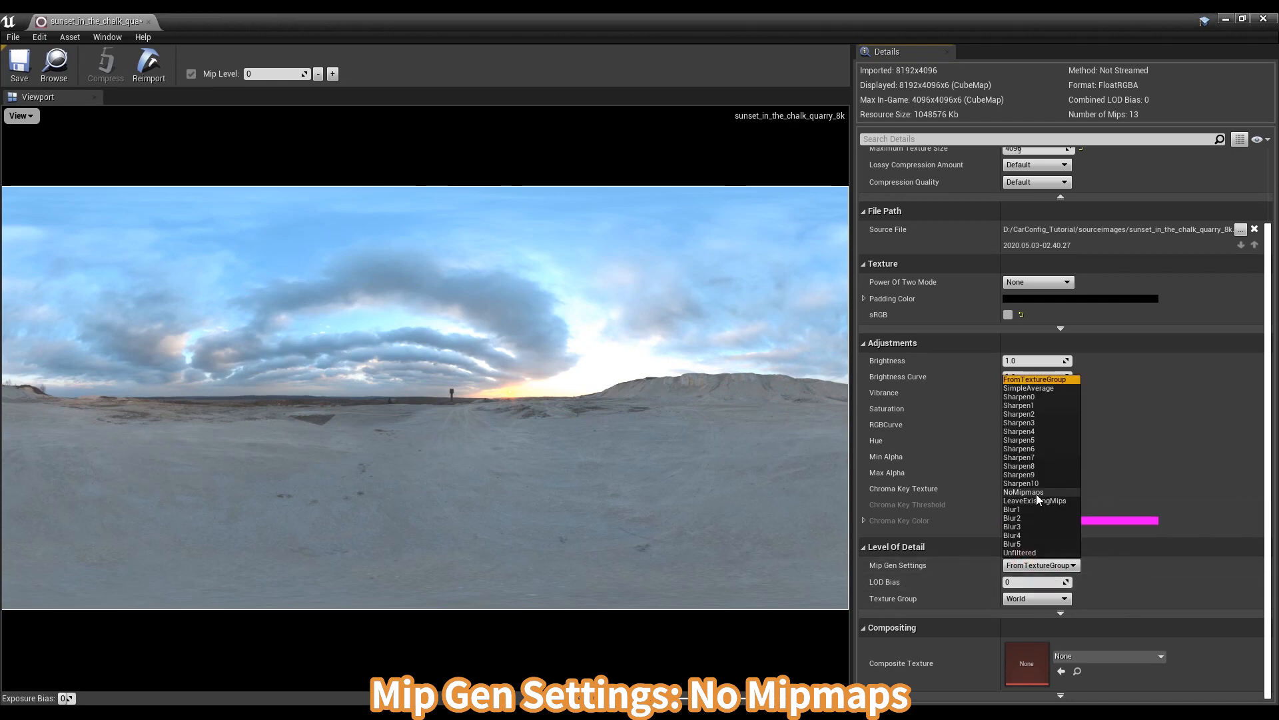
pyautogui.click(1023, 492)
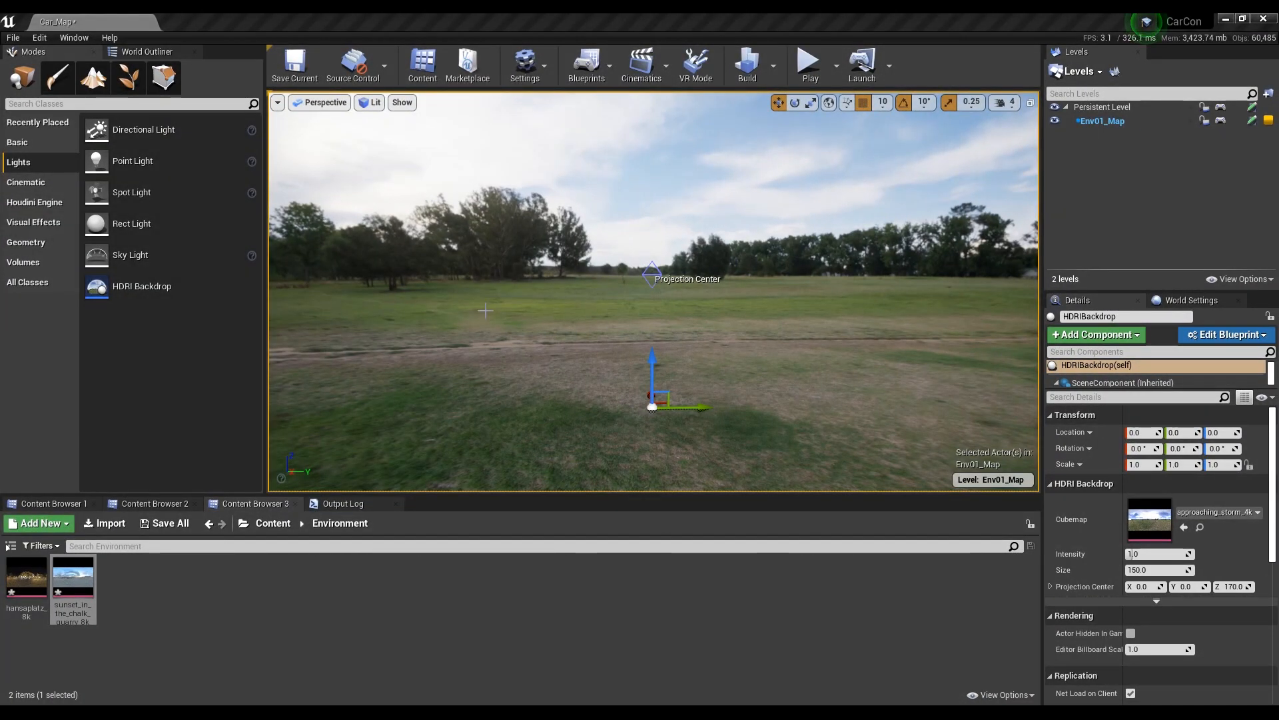
# - Assign sunset_in_the_chalk_quarry_8k as the HDRI Backdrop's cubemap and set the backdrop's intensity to 1.2 and size to 30
pyautogui.moveTo(73, 576); pyautogui.dragTo(1102, 506)
pyautogui.moveTo(766, 320); pyautogui.dragTo(873, 373, button='right')
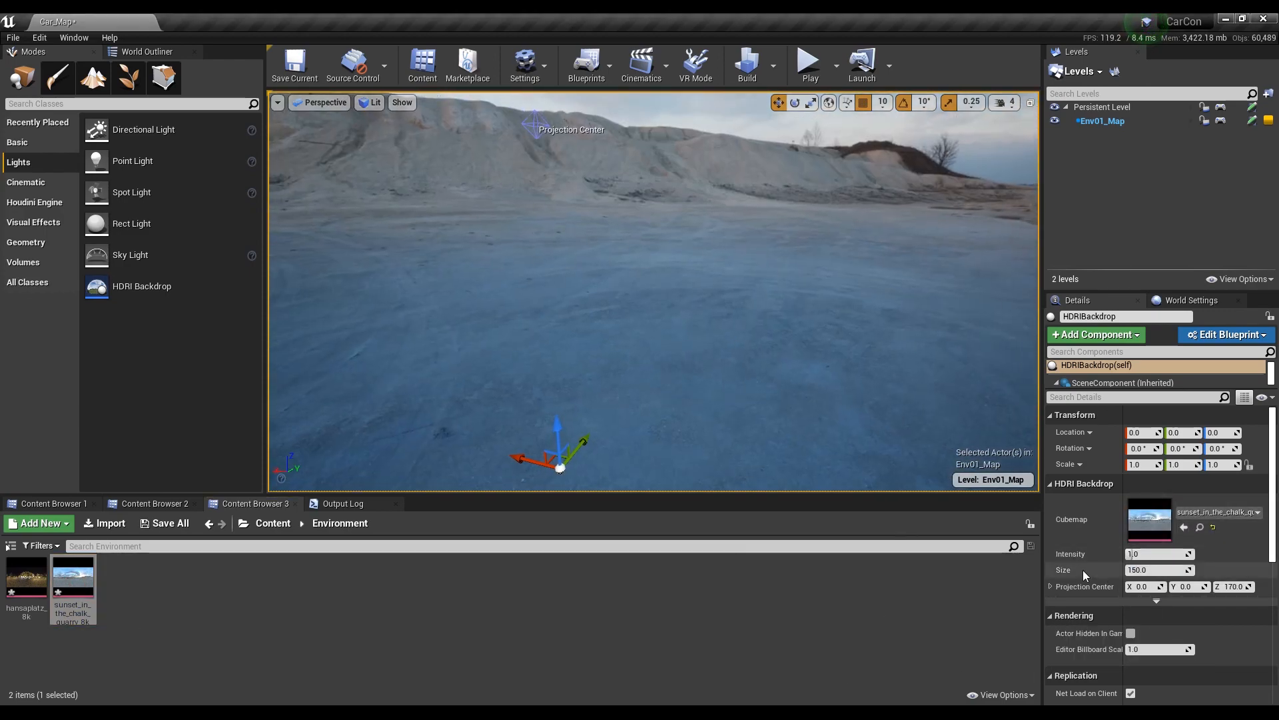
pyautogui.write('1.2')
pyautogui.press('Return')
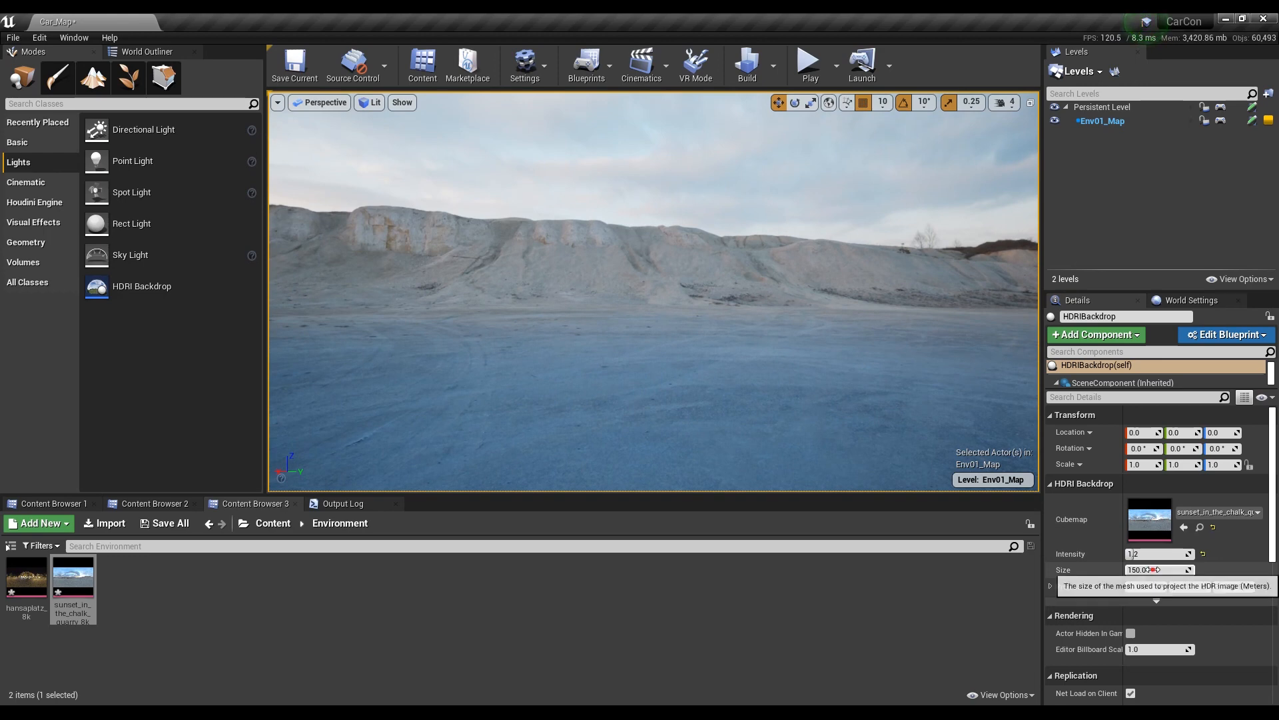
pyautogui.click(1154, 569)
pyautogui.write('30')
pyautogui.press('Return')
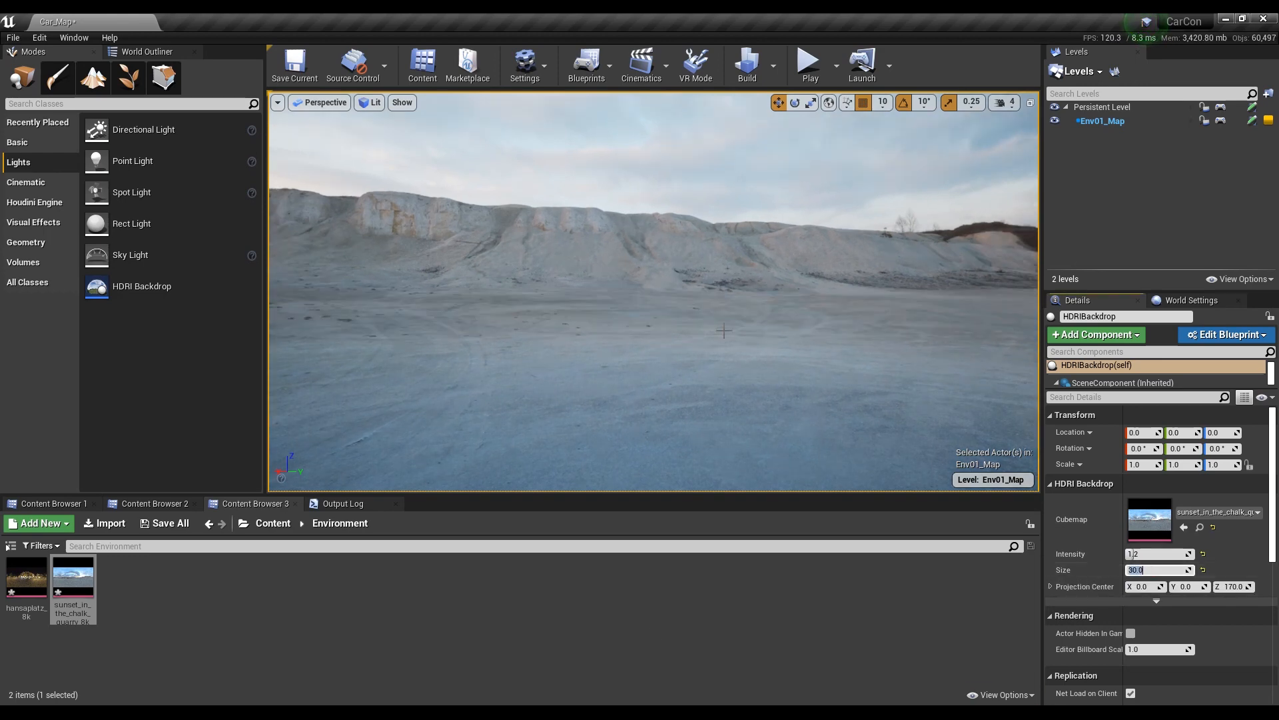
# - Place a Directional Light in Env01_Map, reset its location and raise it to 90 on Z
pyautogui.moveTo(127, 129); pyautogui.dragTo(640, 320)
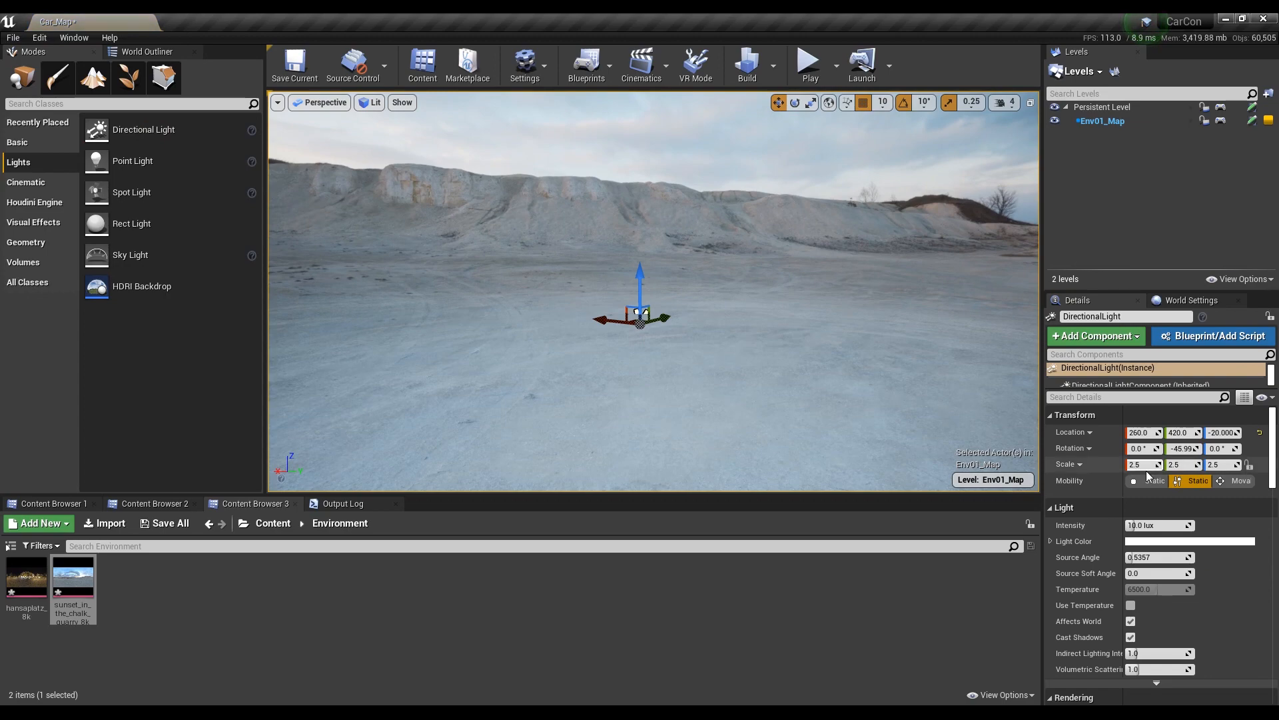
pyautogui.click(1261, 433)
pyautogui.moveTo(610, 377); pyautogui.dragTo(606, 244)
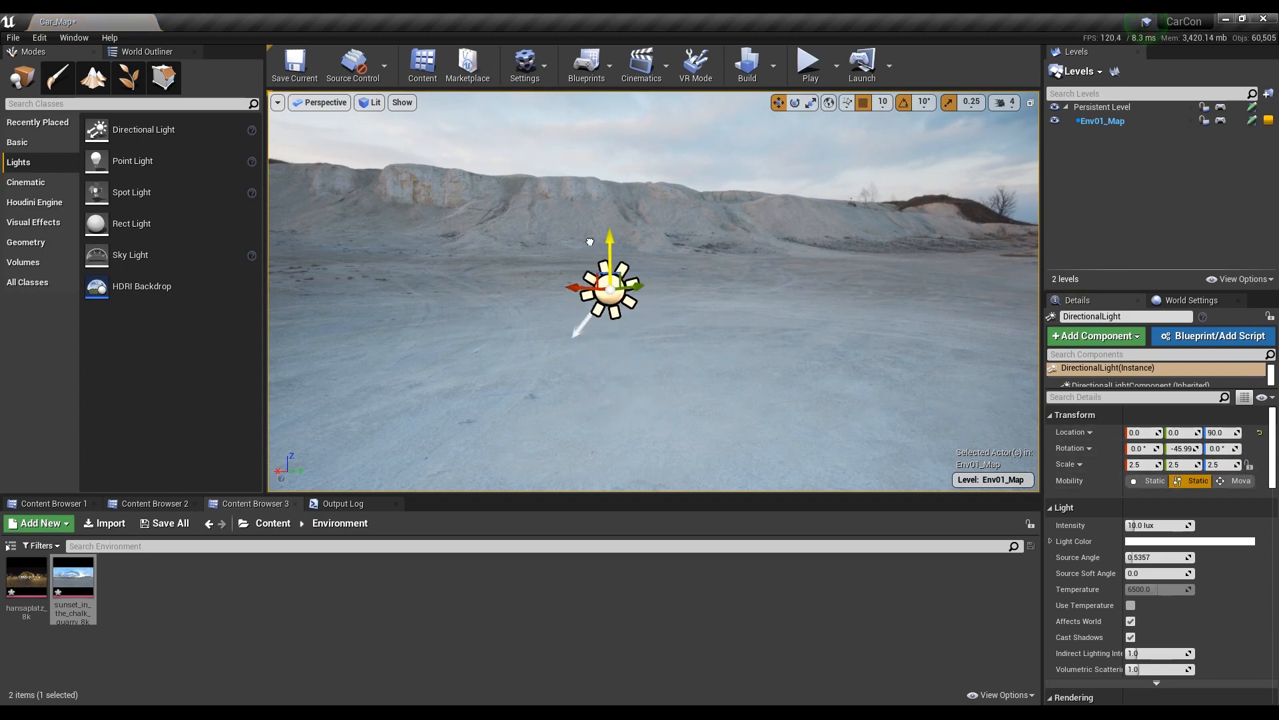
# - Rotate the directional light about 130° around the vertical axis and tilt it to about -16° to match the backdrop's sun
pyautogui.moveTo(606, 243); pyautogui.dragTo(704, 363, button='right')
pyautogui.press('e')
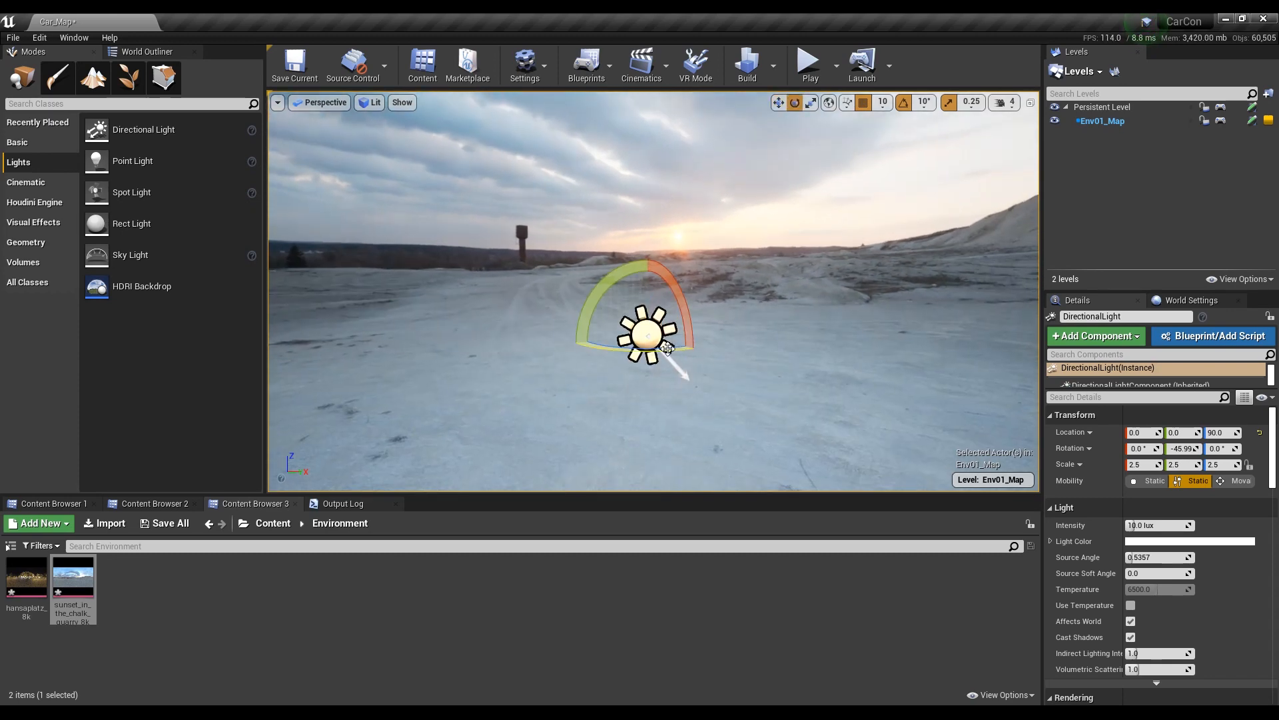
pyautogui.moveTo(667, 348); pyautogui.dragTo(616, 360)
pyautogui.moveTo(739, 343); pyautogui.dragTo(741, 347, button='right')
pyautogui.press('a')
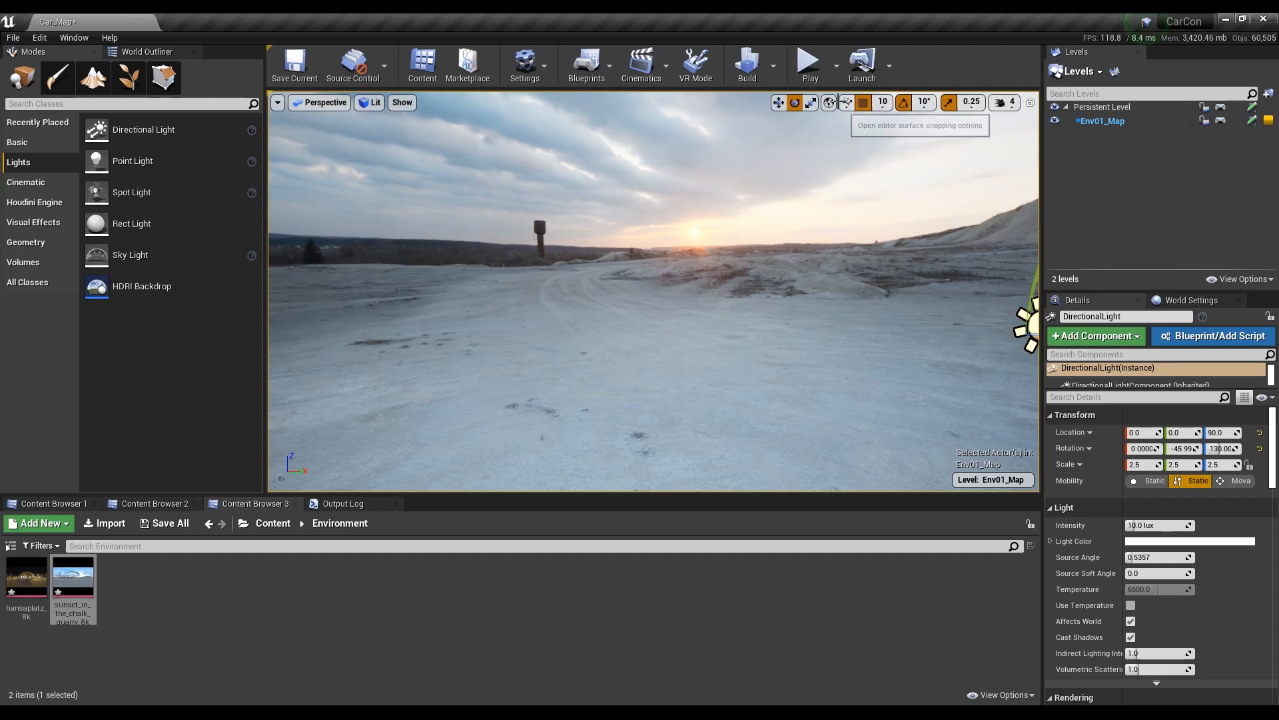
pyautogui.moveTo(484, 243); pyautogui.dragTo(600, 232, button='right')
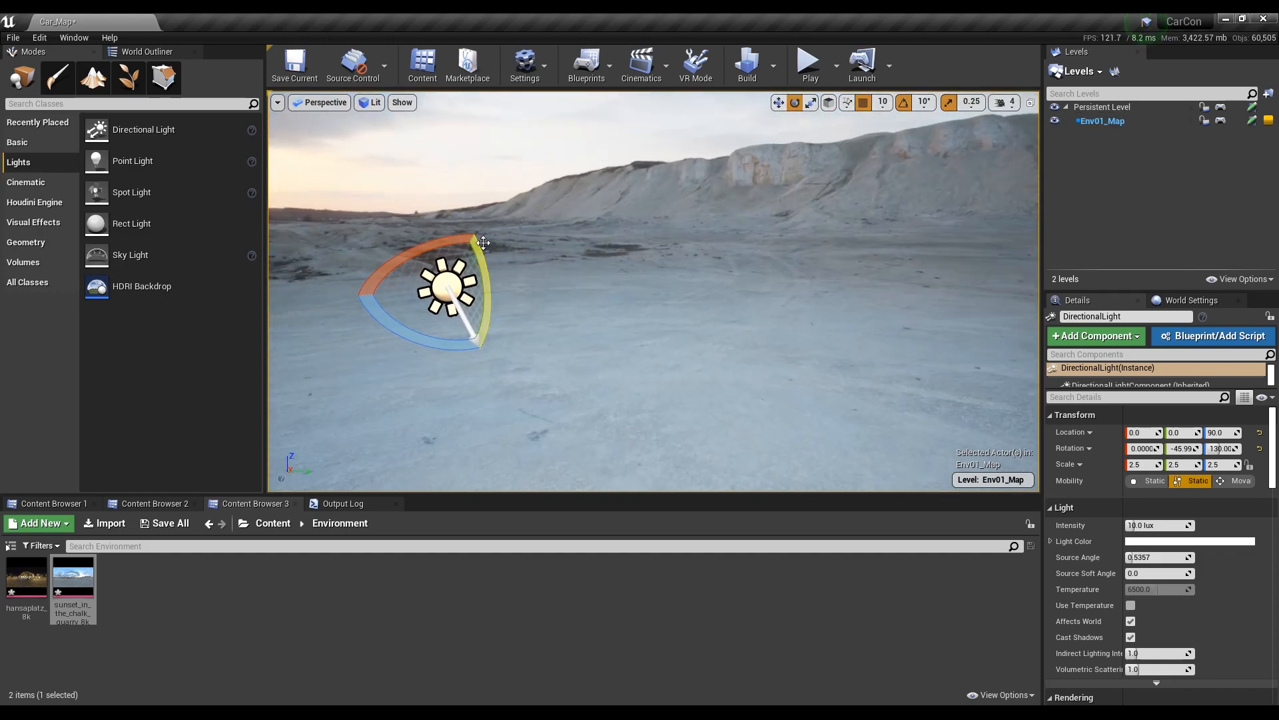
pyautogui.moveTo(484, 242); pyautogui.dragTo(502, 334)
pyautogui.moveTo(503, 334); pyautogui.dragTo(359, 334, button='right')
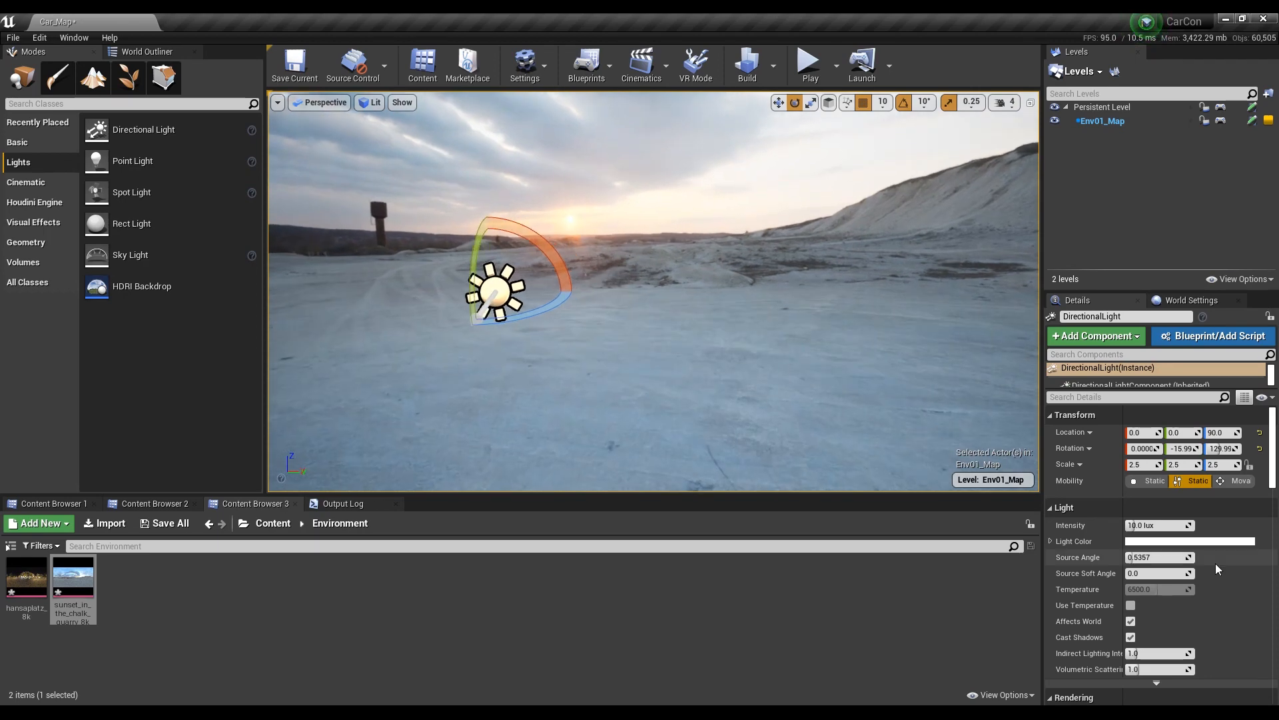
# - Make the directional light movable with an intensity of 11 lux, and enable its color temperature at 2700
pyautogui.click(1234, 480)
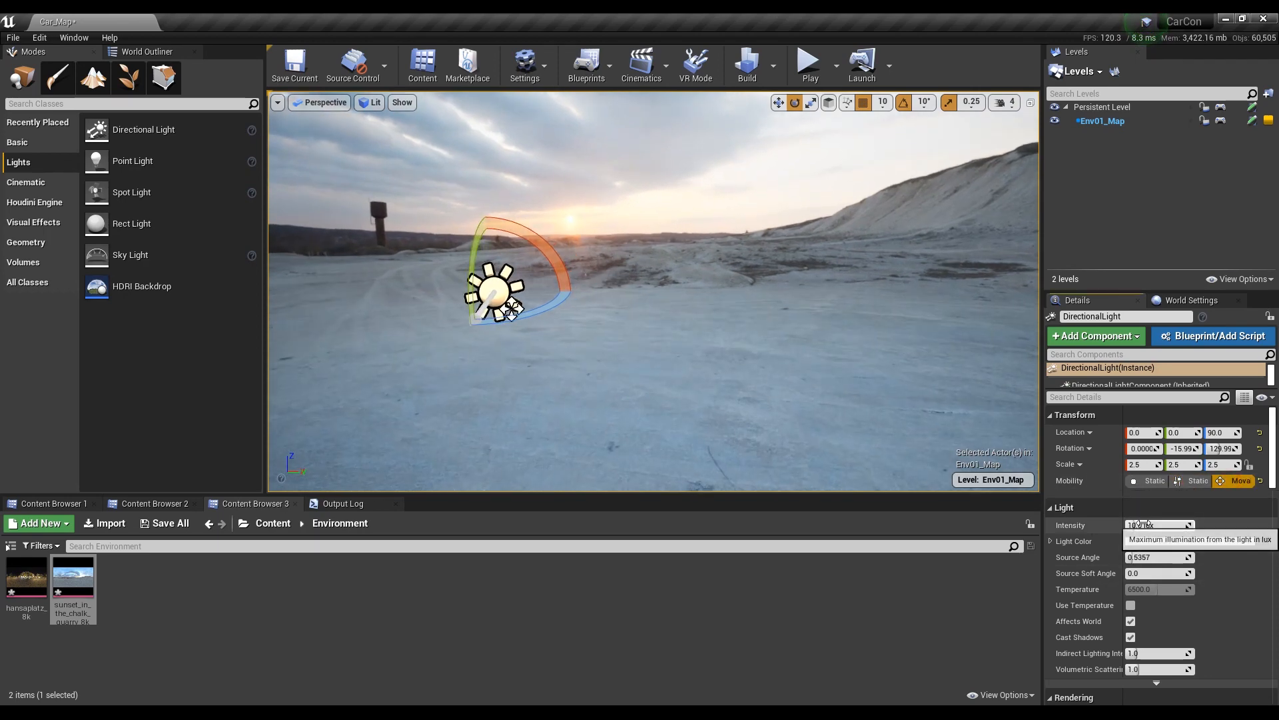
pyautogui.click(1143, 524)
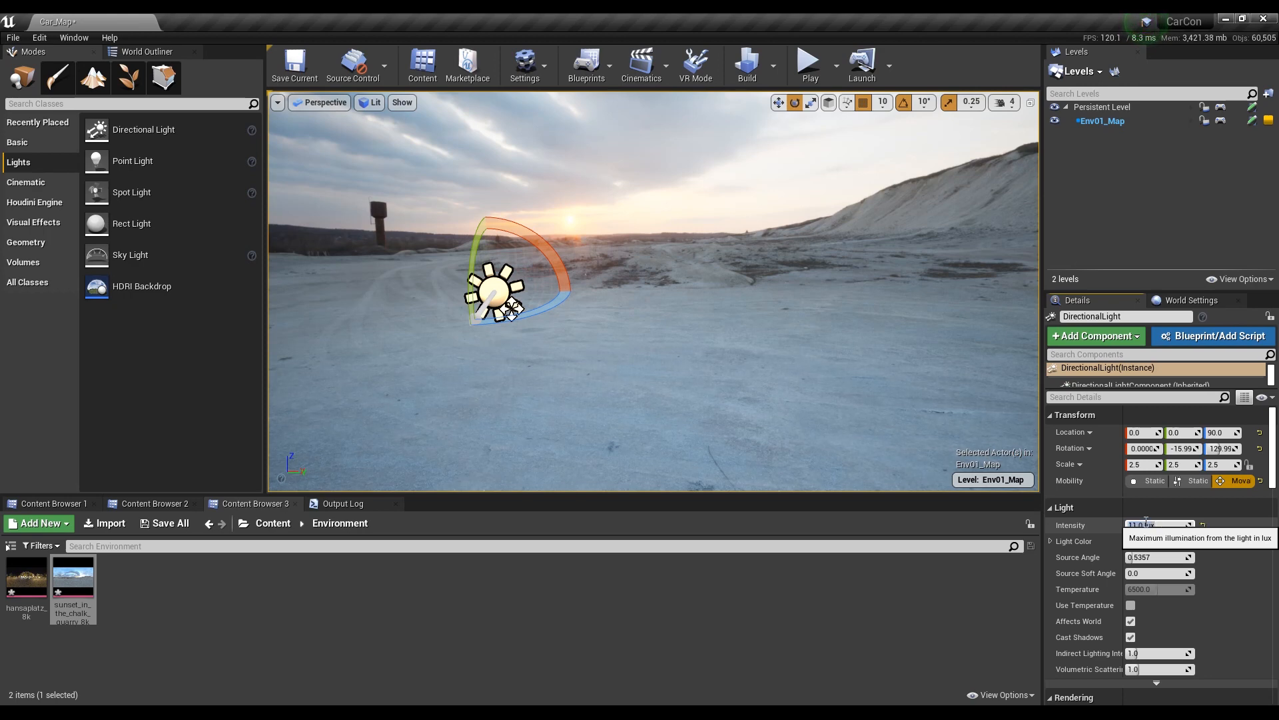
pyautogui.click(1131, 605)
pyautogui.click(1154, 589)
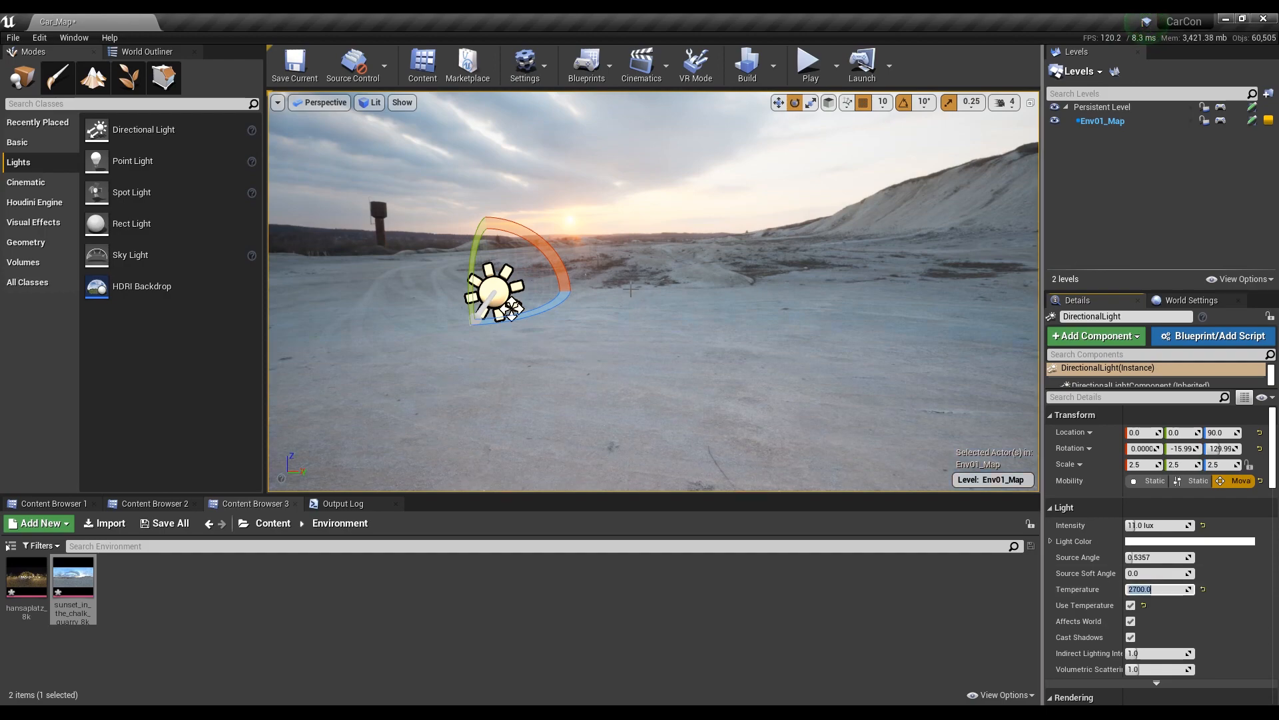
# - Make the Persistent Level current, place BP_Car from the Car folder in it and reset the car's location to 0, 0, 0
pyautogui.moveTo(635, 348); pyautogui.dragTo(653, 312, button='right')
pyautogui.press('a')
pyautogui.doubleClick(1129, 108)
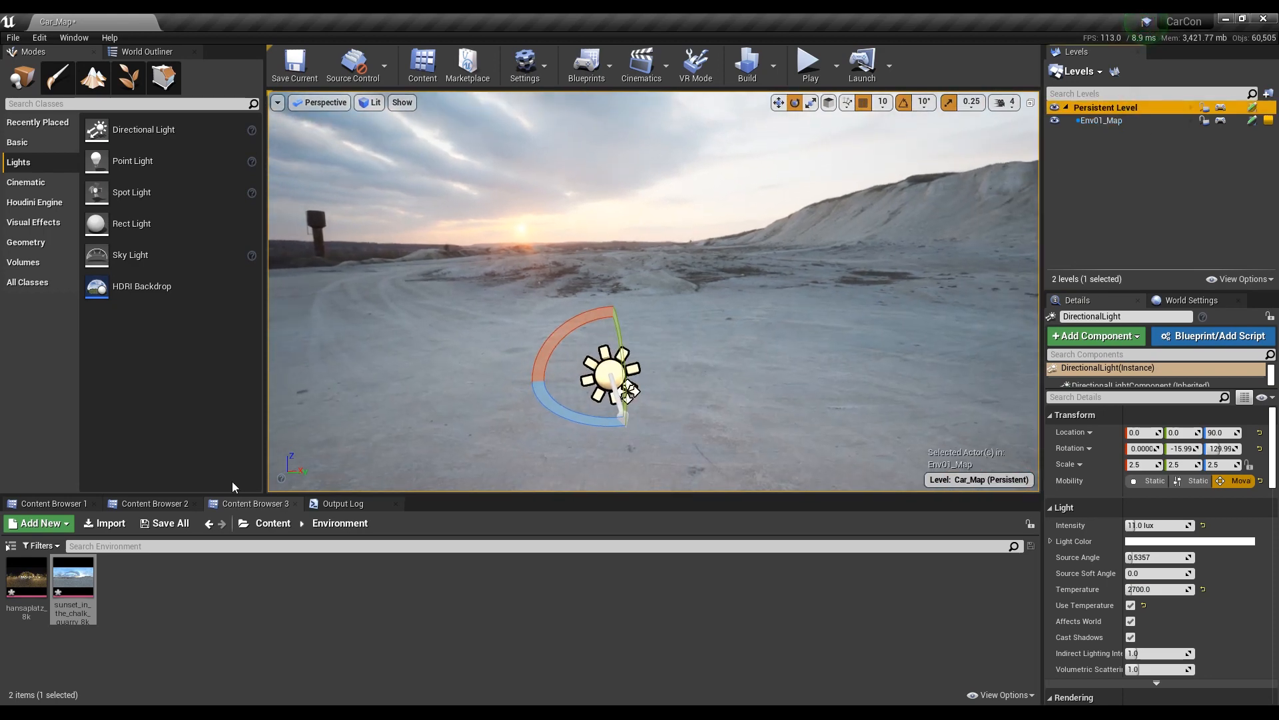
pyautogui.click(256, 521)
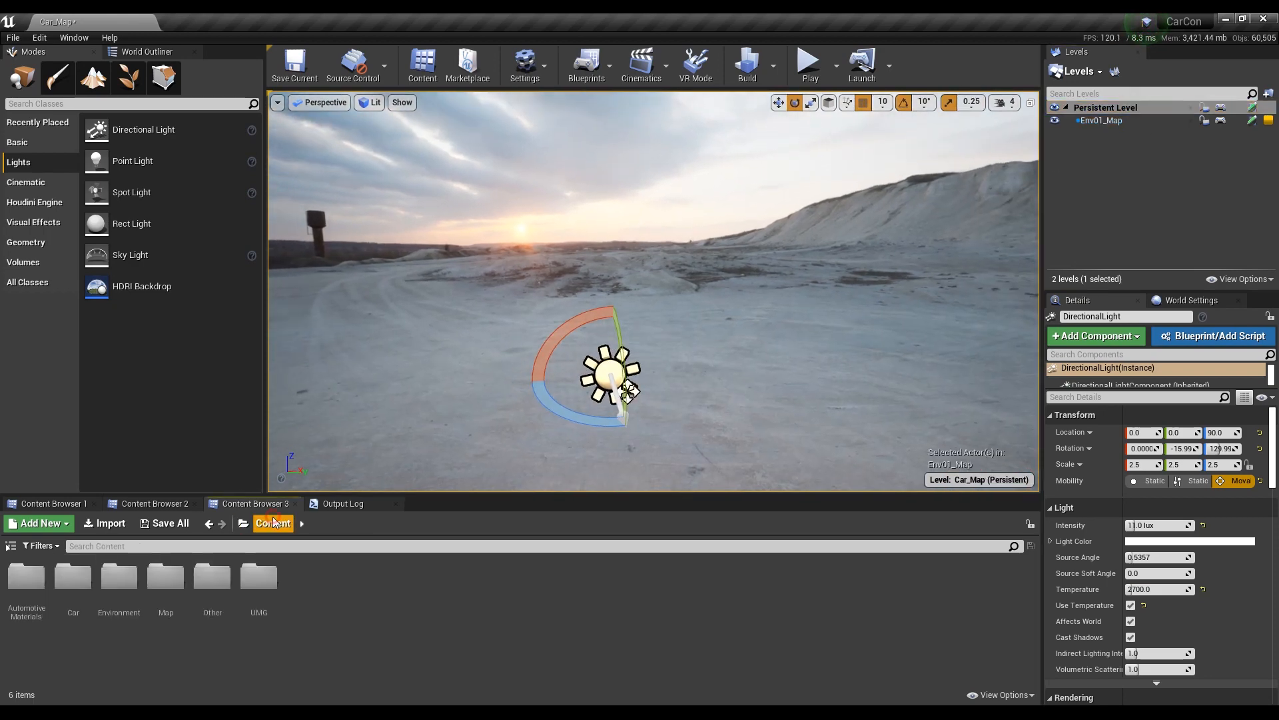
pyautogui.doubleClick(76, 579)
pyautogui.moveTo(114, 596); pyautogui.dragTo(533, 343)
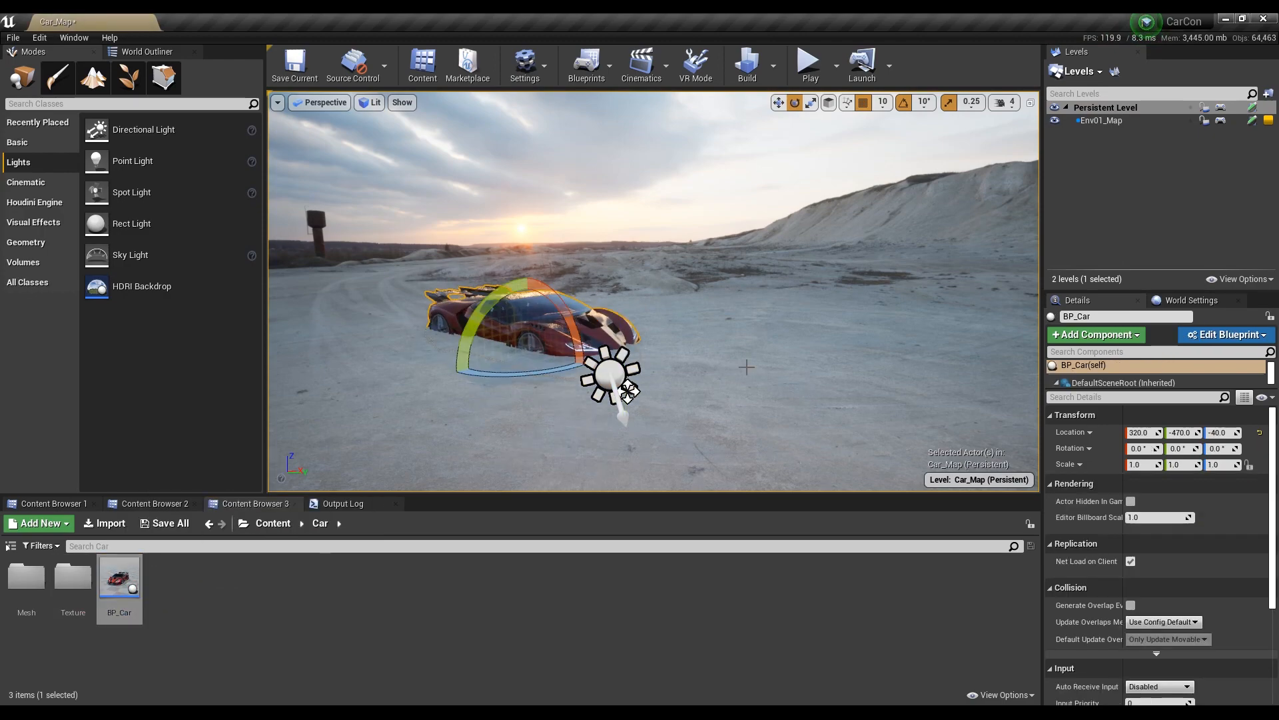
pyautogui.click(1259, 432)
pyautogui.press('f')
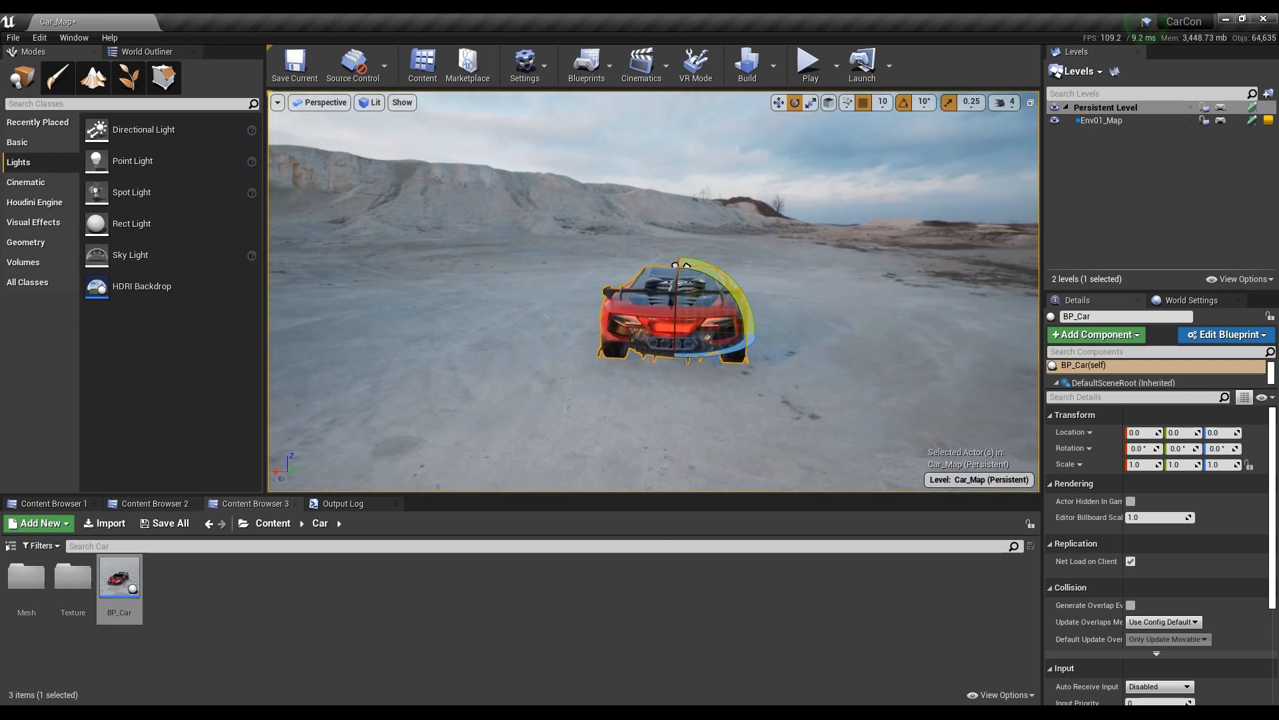
pyautogui.moveTo(740, 358); pyautogui.dragTo(763, 336)
pyautogui.moveTo(628, 385); pyautogui.dragTo(707, 399, button='right')
pyautogui.press('Escape')
pyautogui.moveTo(628, 385); pyautogui.dragTo(462, 415, button='right')
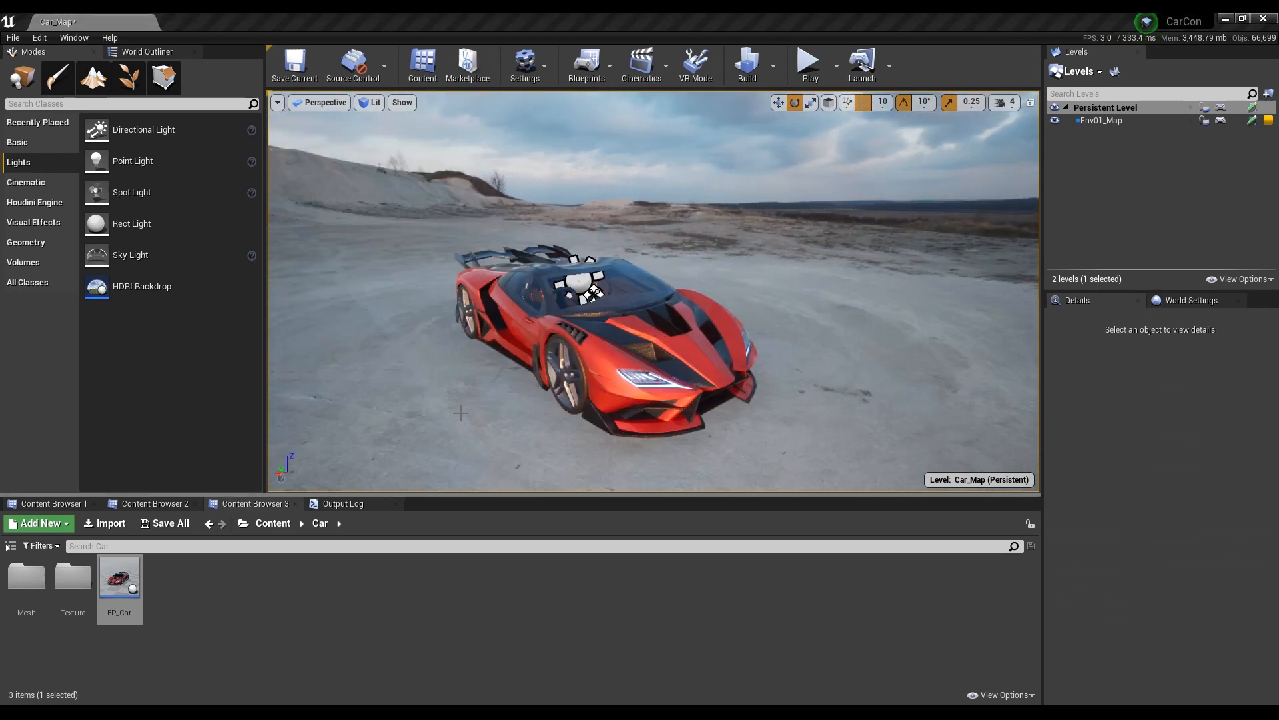
# - Duplicate Env01_Map in the Map folder and name the copy Env02_Map
pyautogui.click(274, 524)
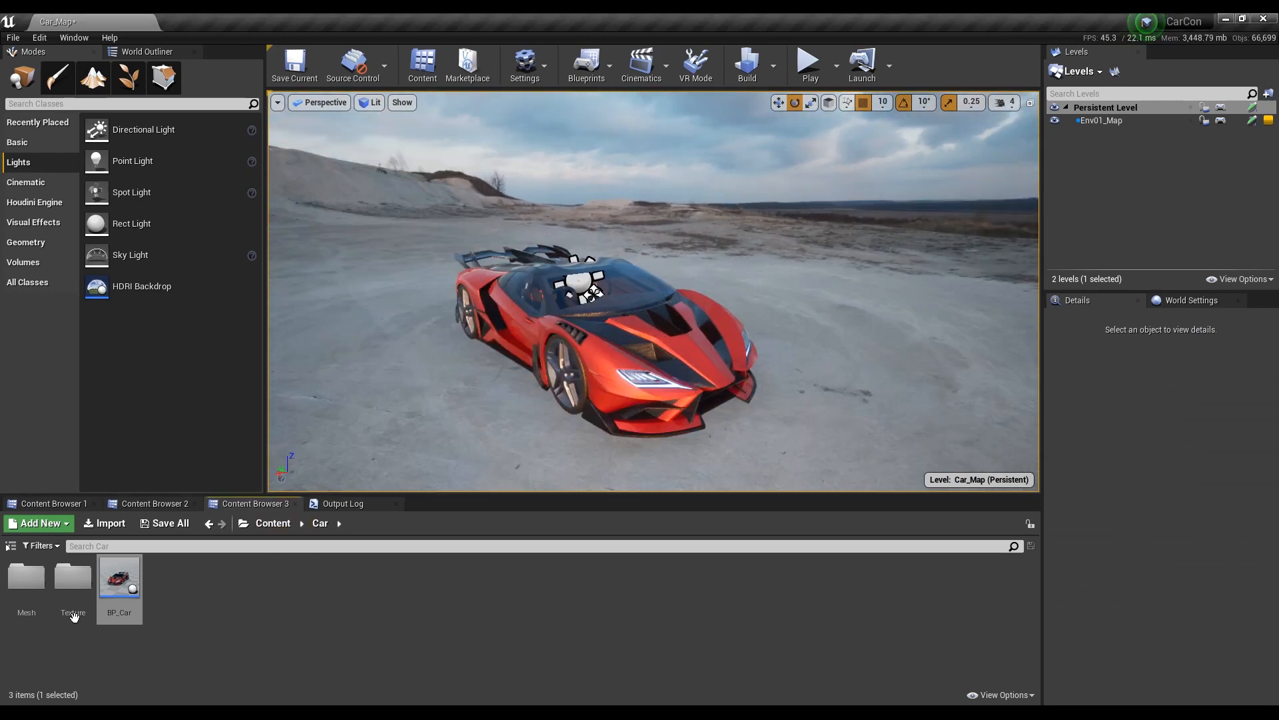
pyautogui.click(167, 591)
pyautogui.doubleClick(166, 591)
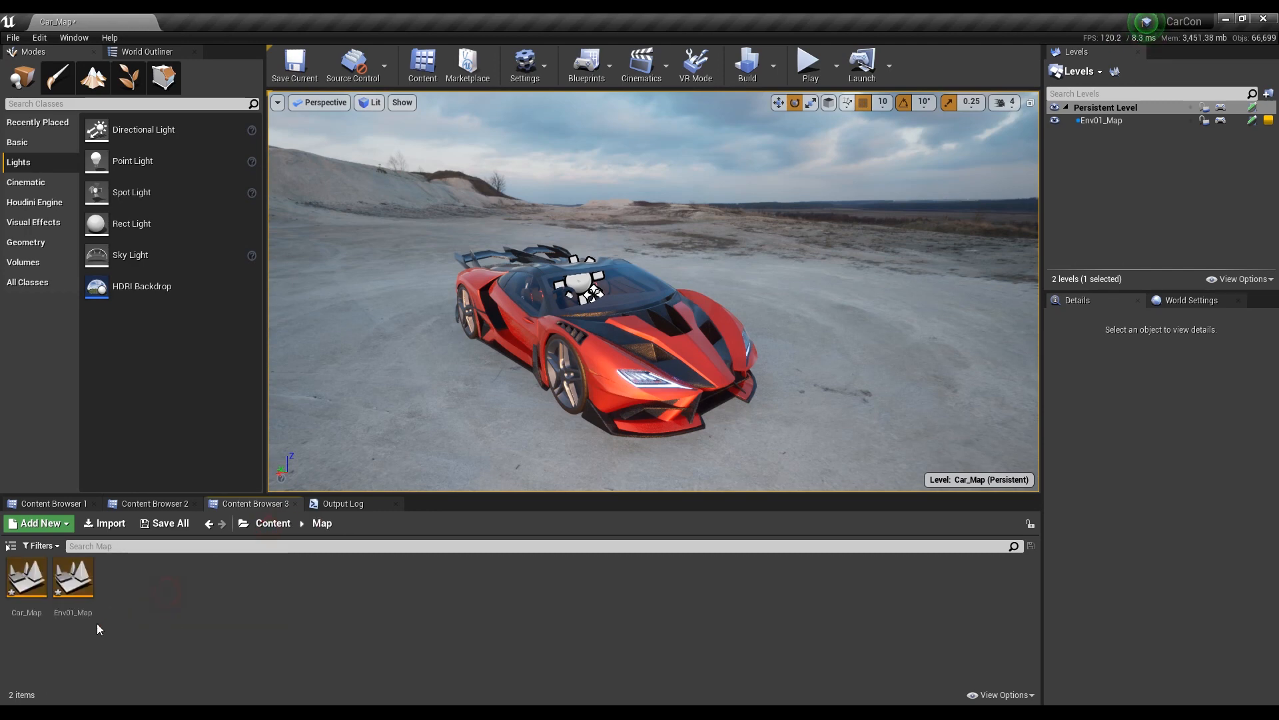
pyautogui.click(93, 610)
pyautogui.hotkey('ctrl', 'w')
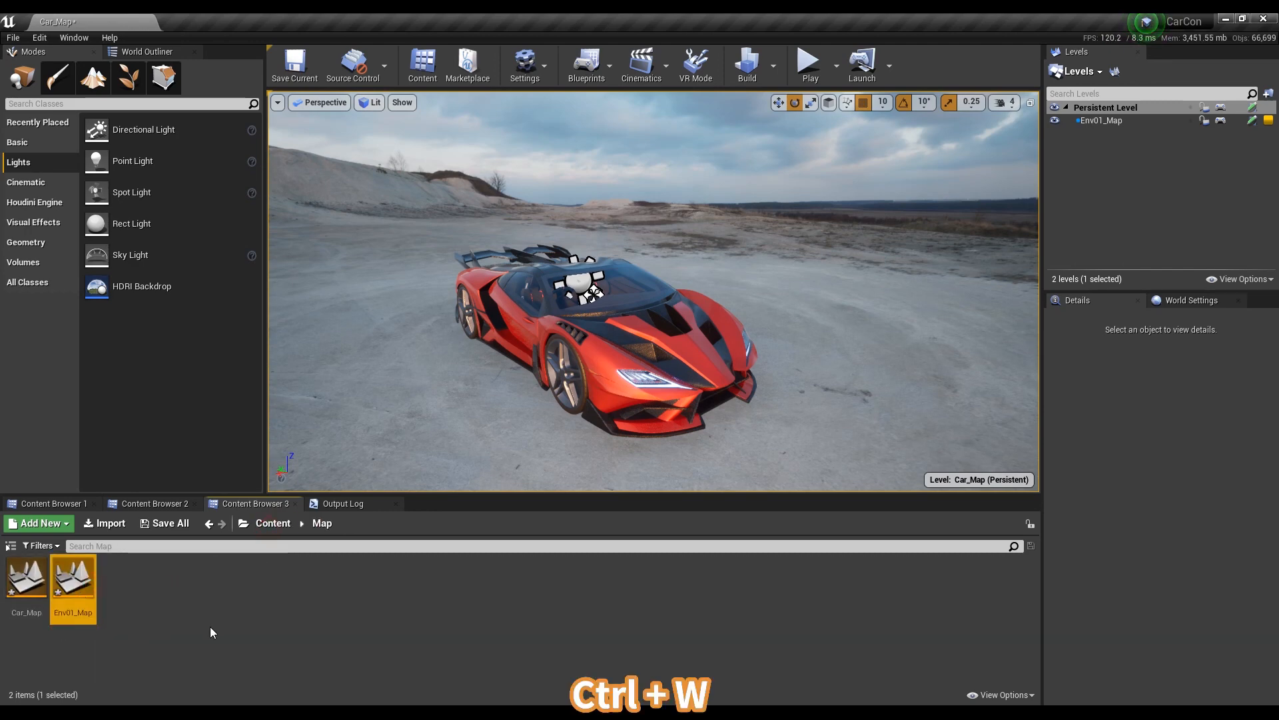
pyautogui.press('End')
pyautogui.press('BackSpace')
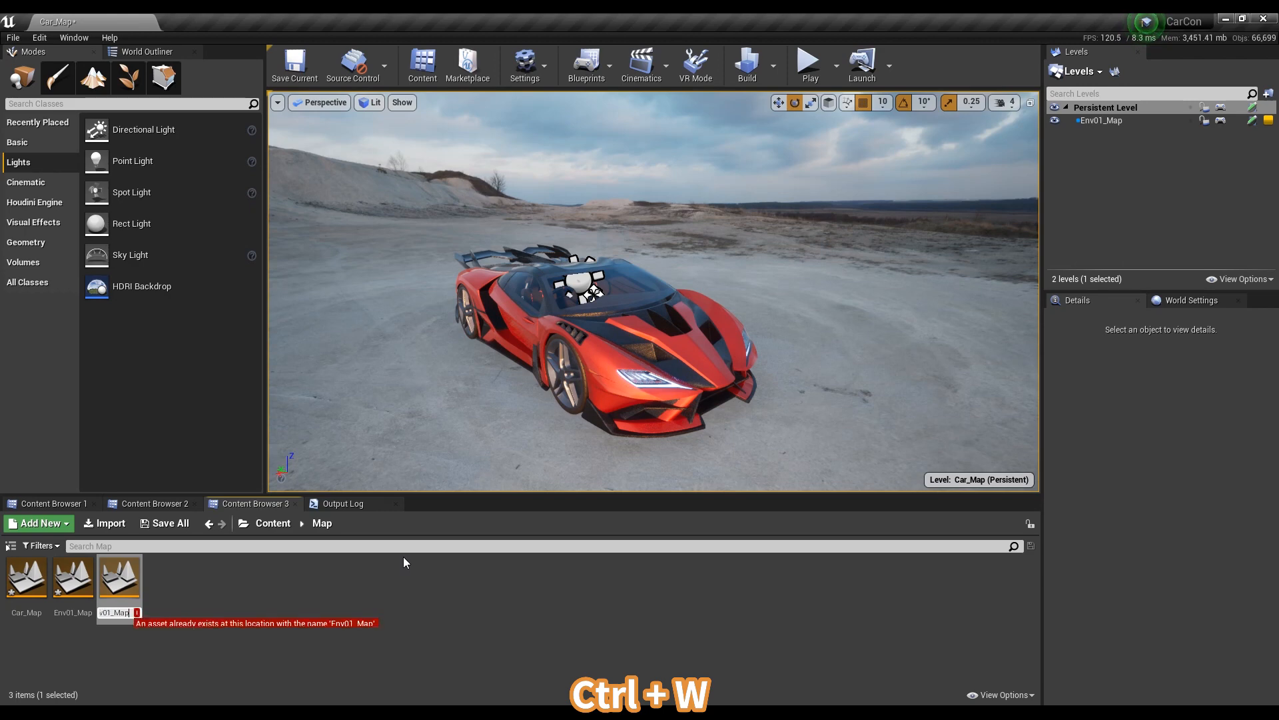
pyautogui.press('BackSpace')
pyautogui.write('2')
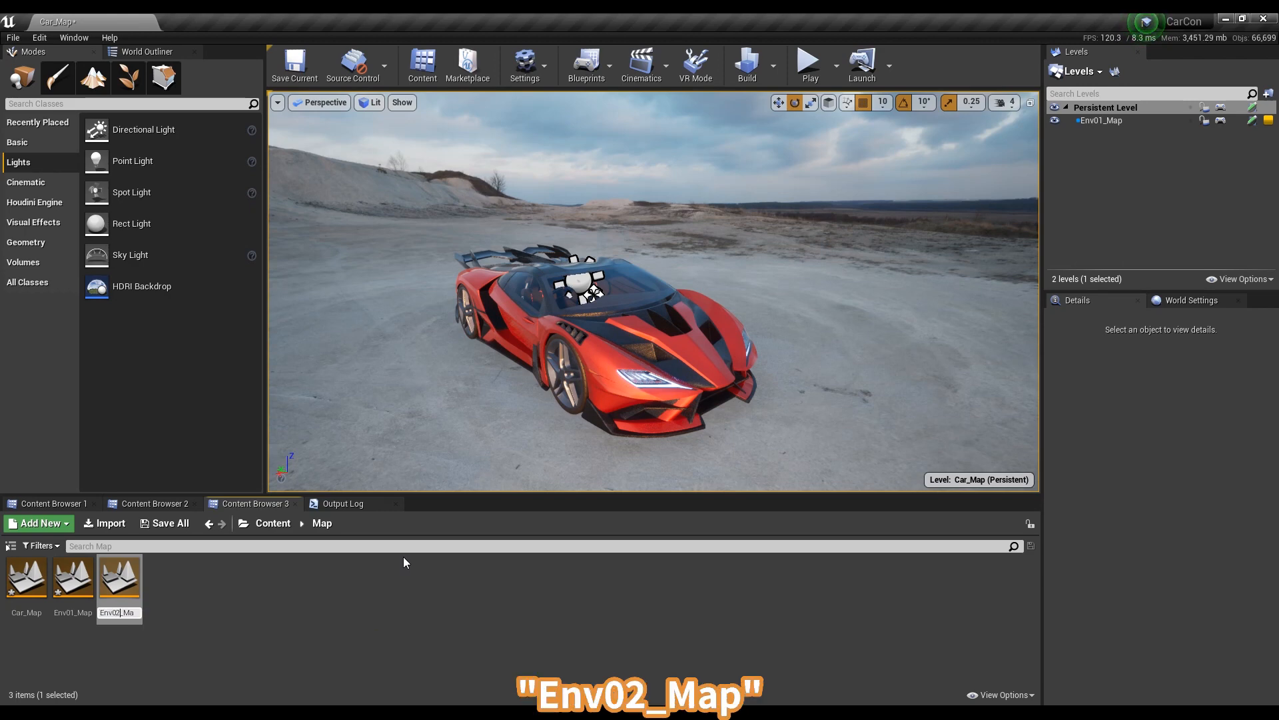
pyautogui.press('Return')
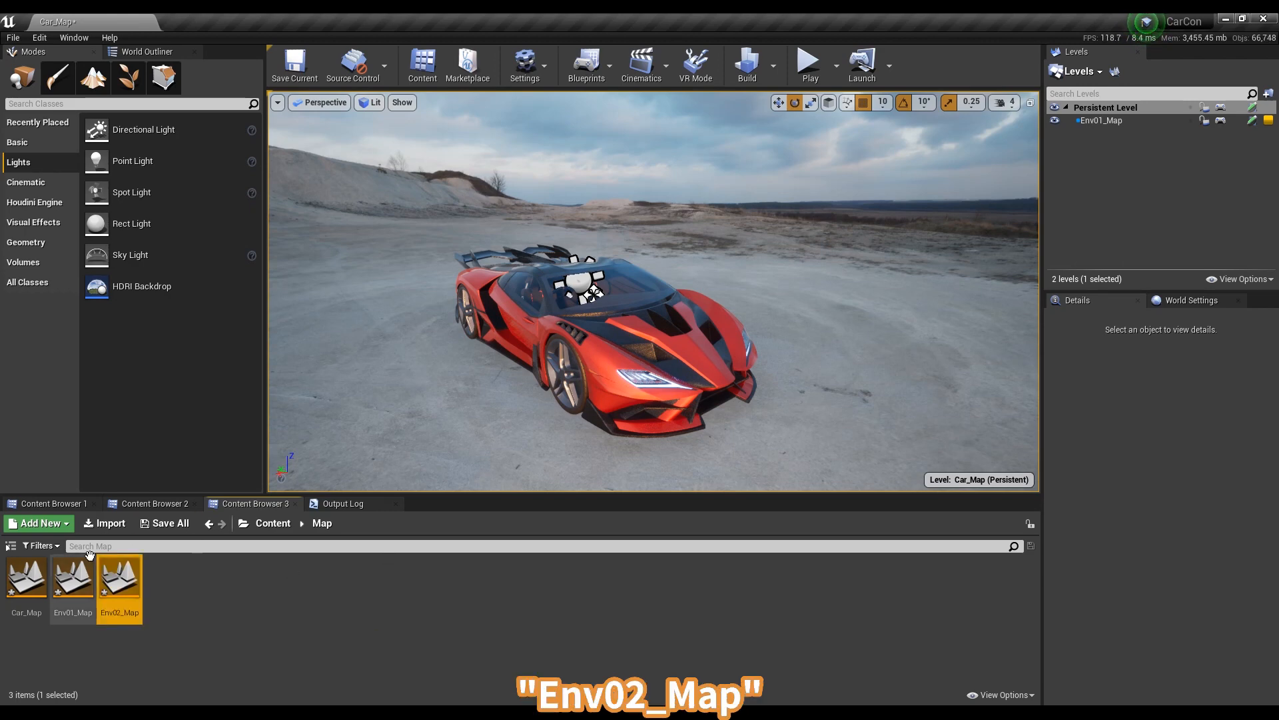
# - Add Env02_Map as a sublevel of the Persistent Level and hide the Env01_Map sublevel
pyautogui.moveTo(120, 578); pyautogui.dragTo(1141, 177)
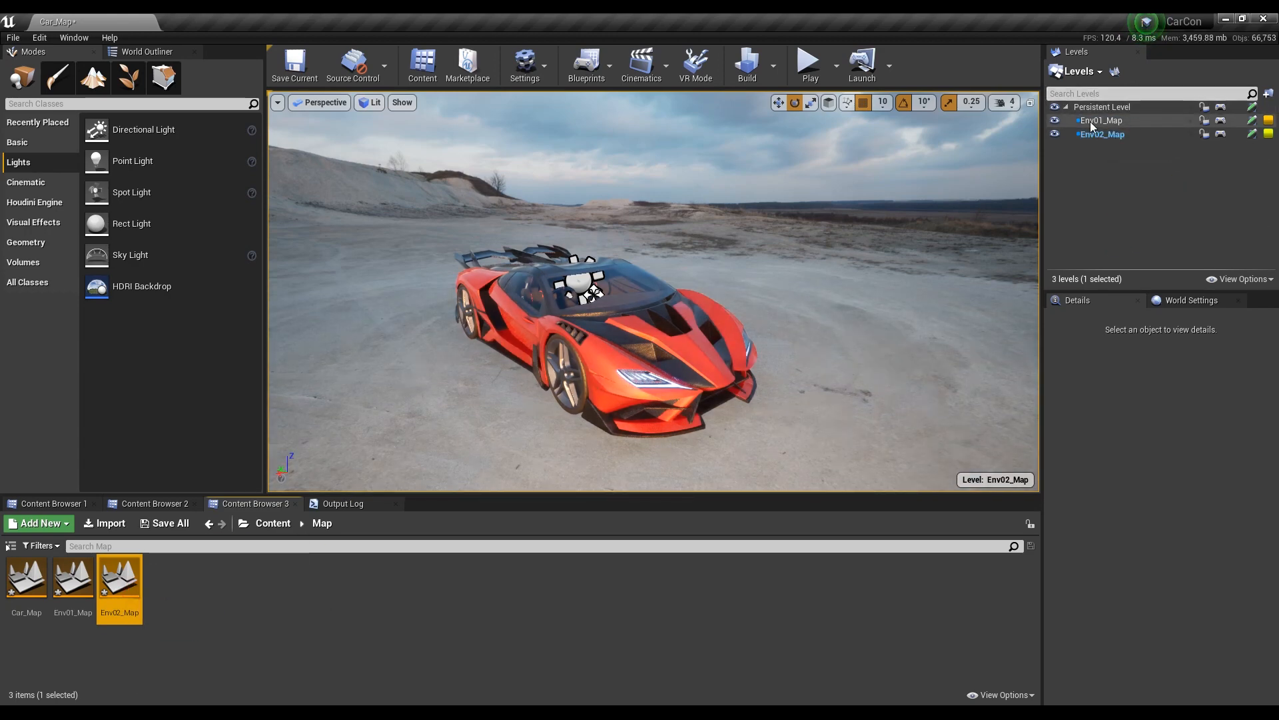
pyautogui.click(1055, 120)
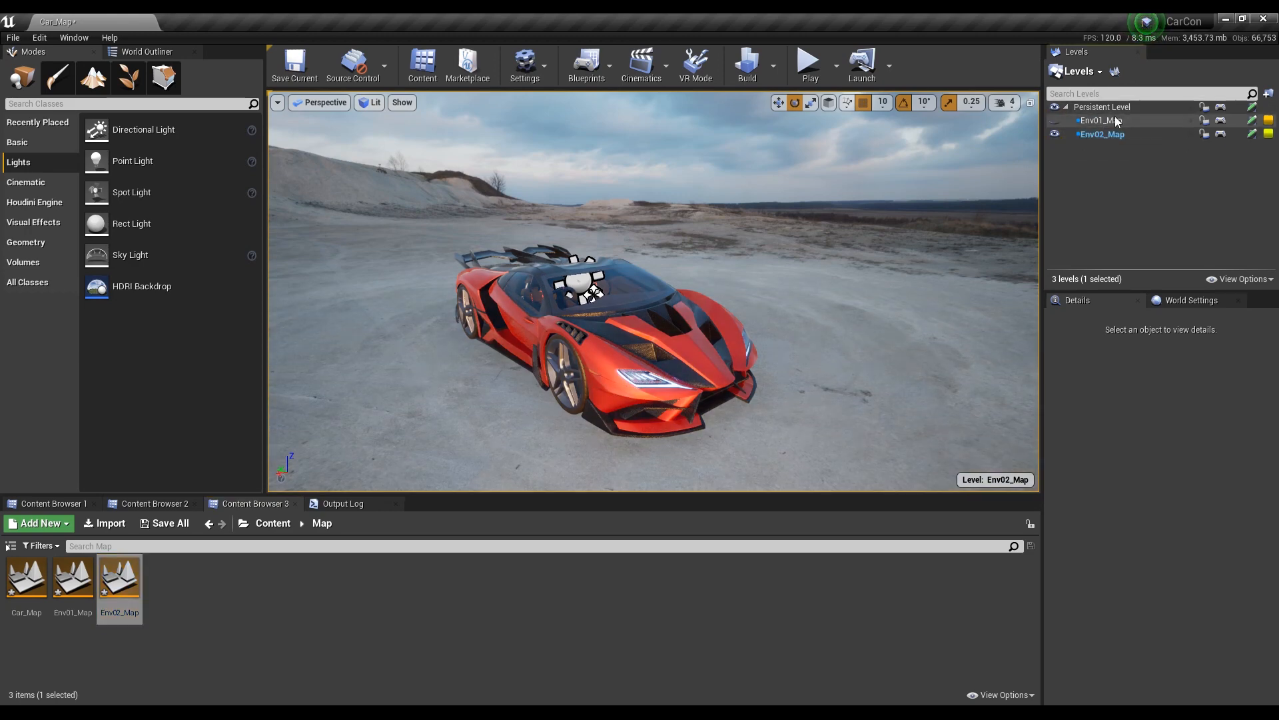
pyautogui.scroll(5, 610, 325)
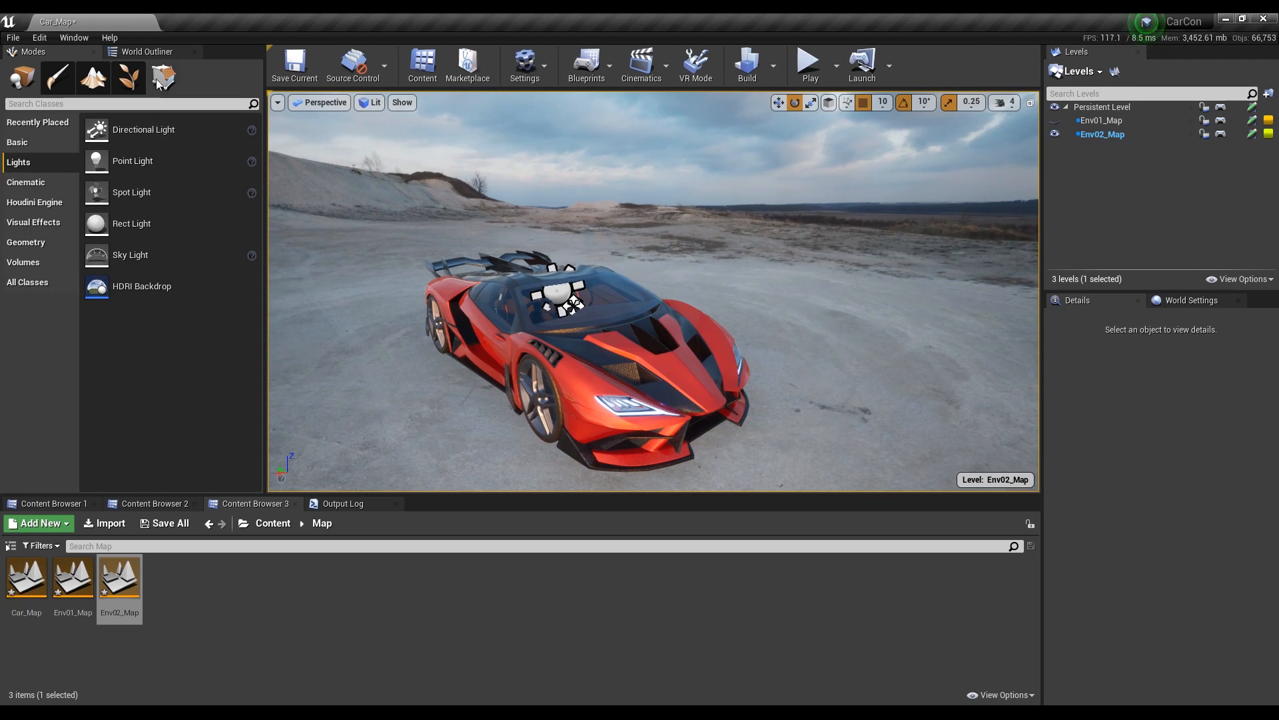
# - Assign the hansaplatz_8k image from the Environment folder as the cubemap of Env02_Map's HDRI Backdrop
pyautogui.click(599, 190)
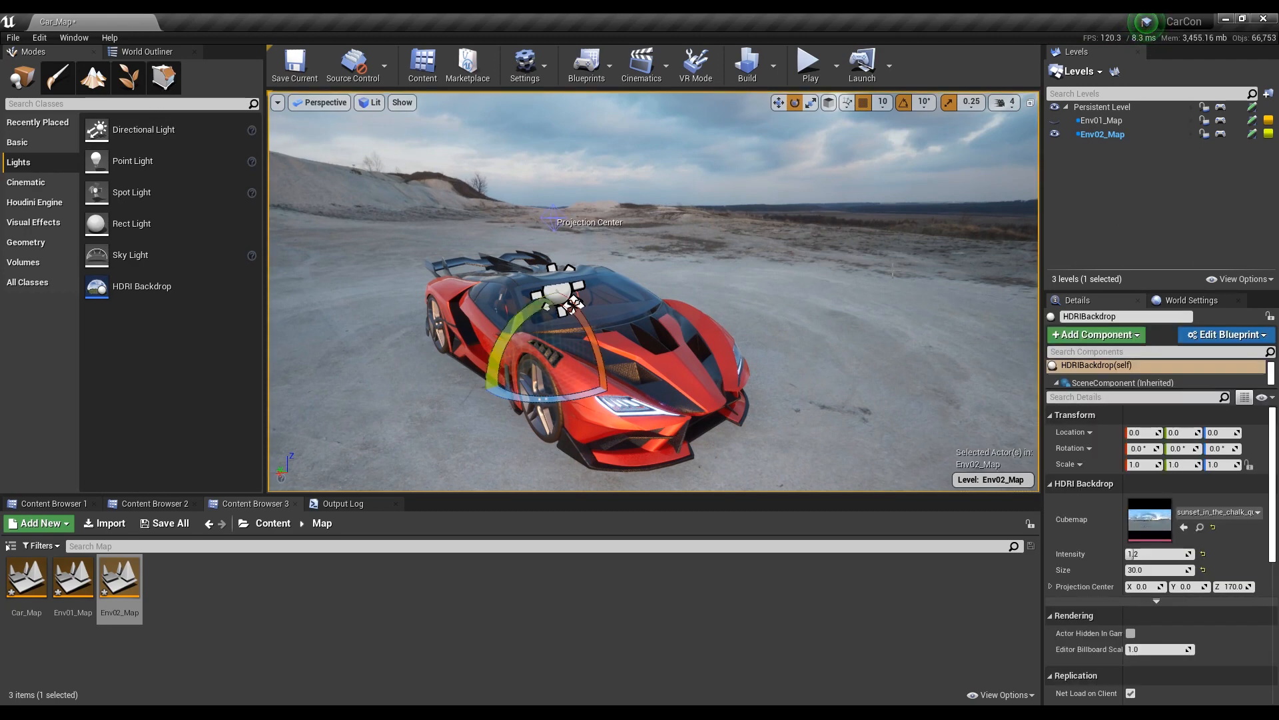
pyautogui.click(273, 523)
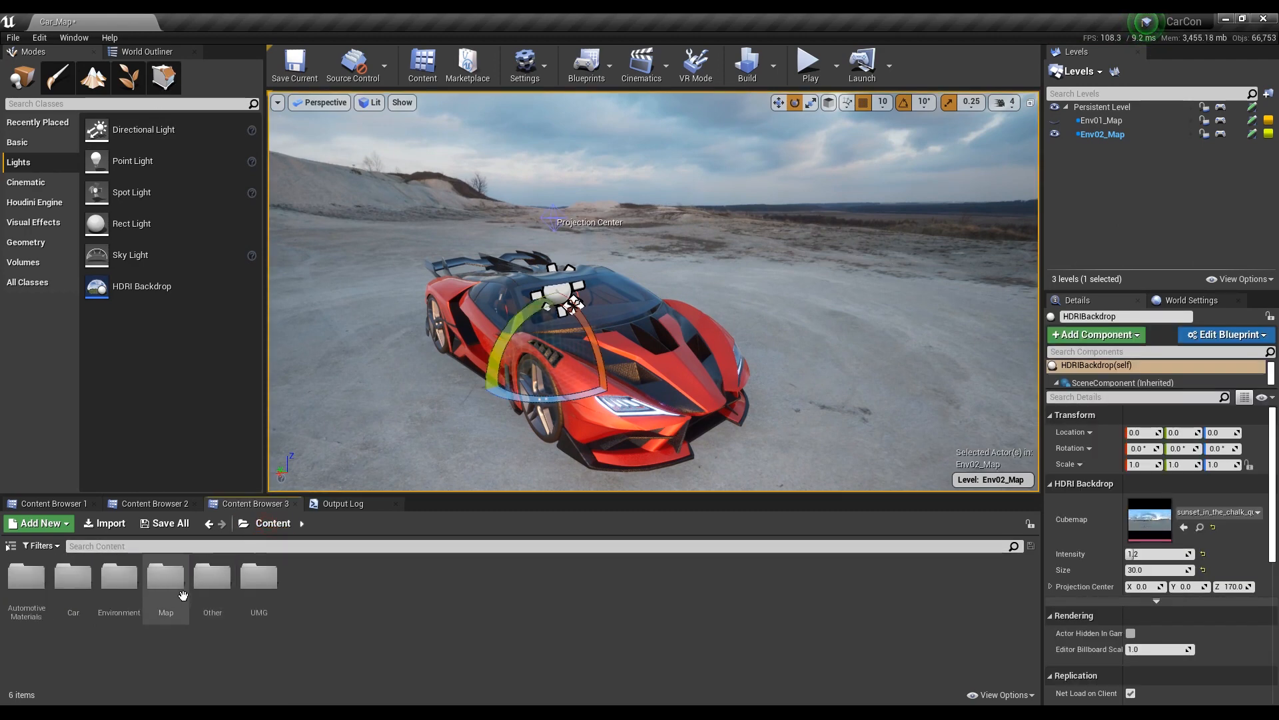
pyautogui.doubleClick(117, 607)
pyautogui.moveTo(26, 578); pyautogui.dragTo(1139, 532)
pyautogui.moveTo(745, 364); pyautogui.dragTo(745, 364, button='right')
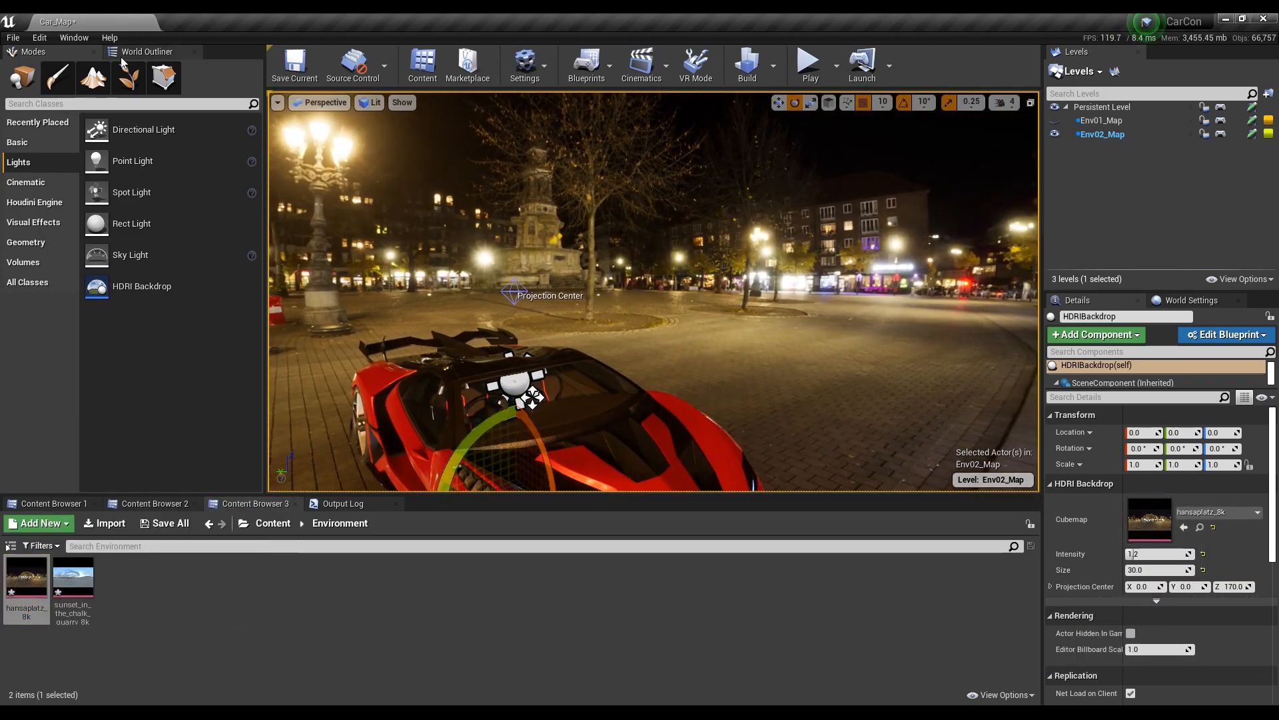
# - Raise Env02_Map's directional light to about 196 on Z and rotate it to about 109° around Z with a -15° tilt to match the street lighting
pyautogui.click(147, 52)
pyautogui.click(64, 114)
pyautogui.rightClick(595, 289)
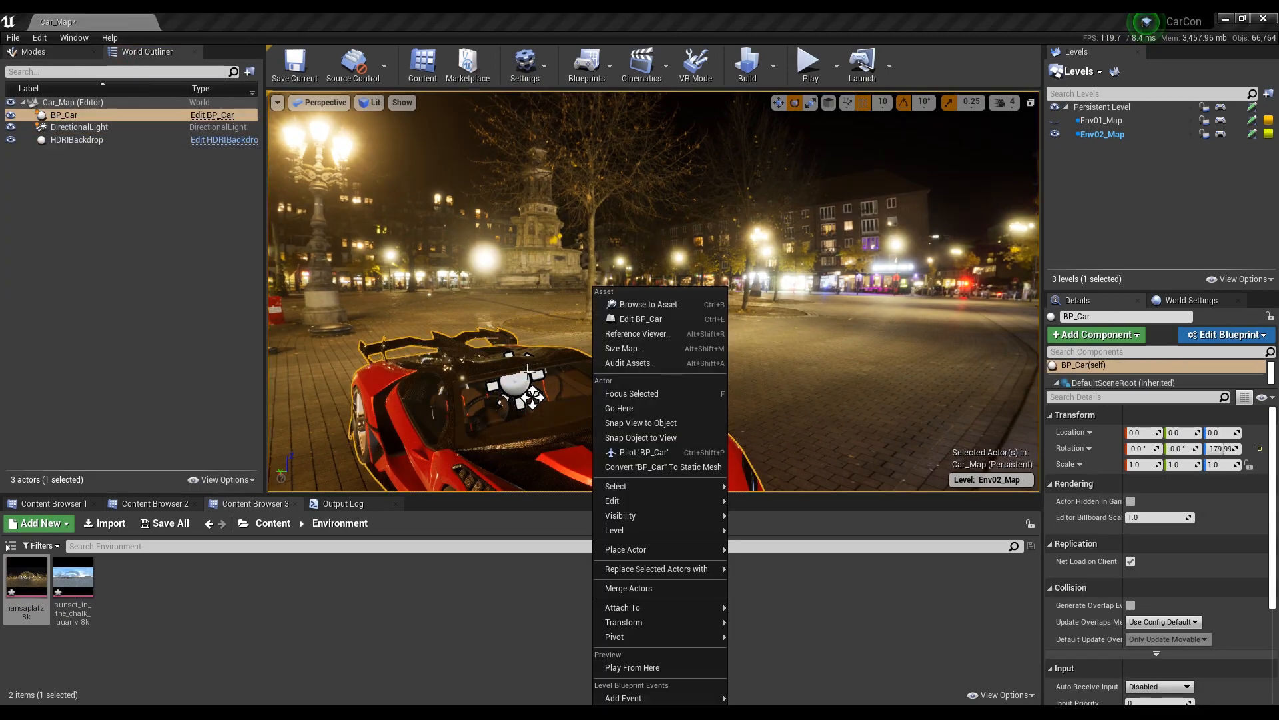
pyautogui.click(143, 126)
pyautogui.moveTo(517, 331); pyautogui.dragTo(522, 220)
pyautogui.moveTo(522, 220); pyautogui.dragTo(287, 217, button='right')
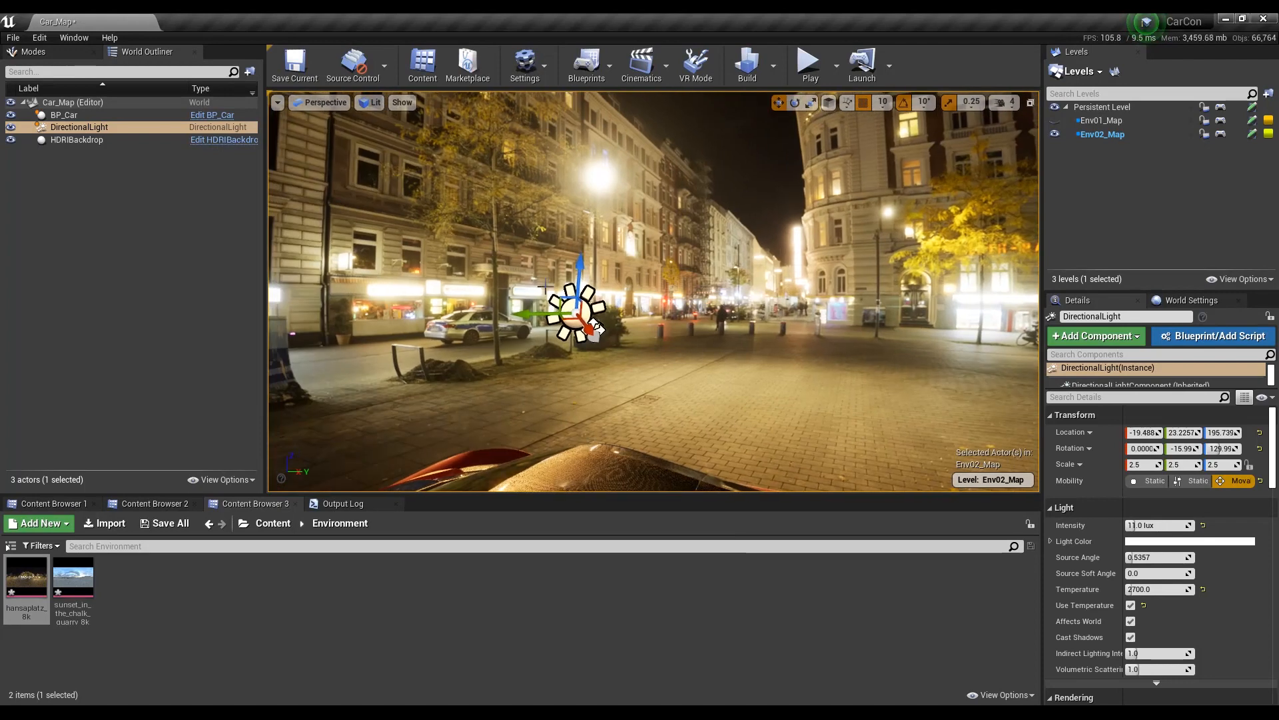
pyautogui.press('e')
pyautogui.moveTo(571, 332); pyautogui.dragTo(593, 332)
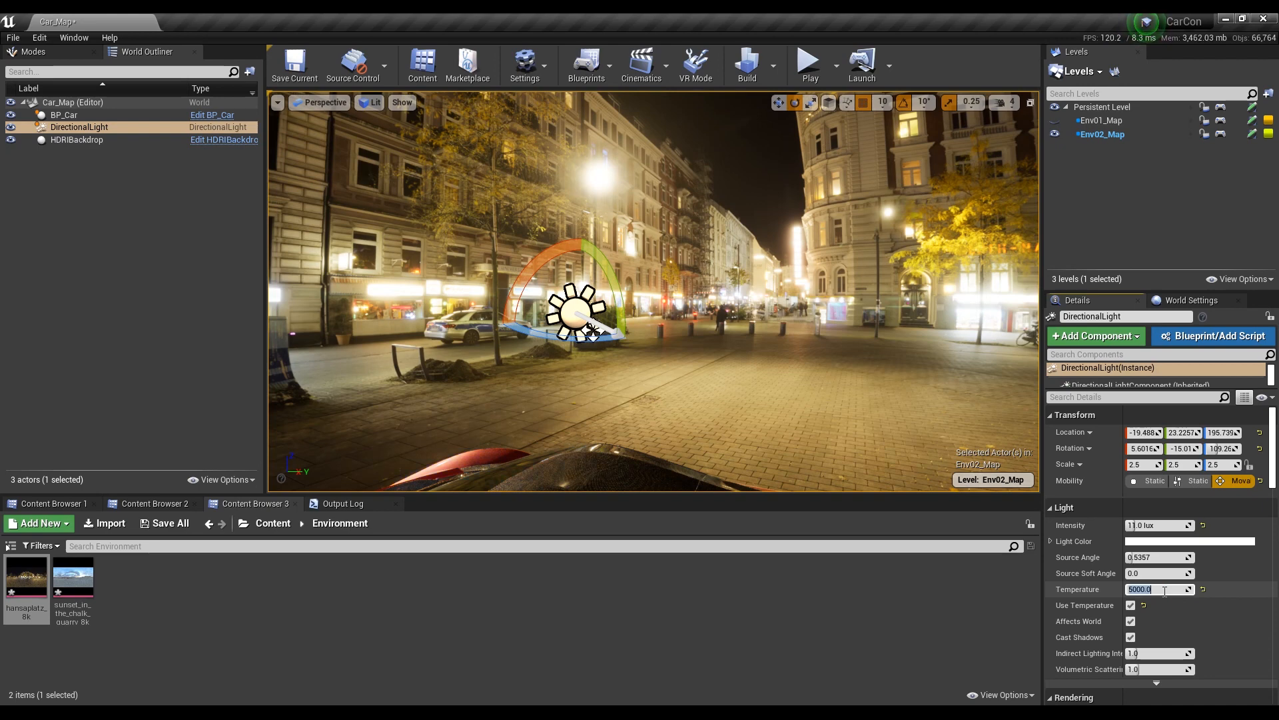
# - Set the directional light's color temperature to 5000 and its intensity to 7 lux
pyautogui.click(1154, 527)
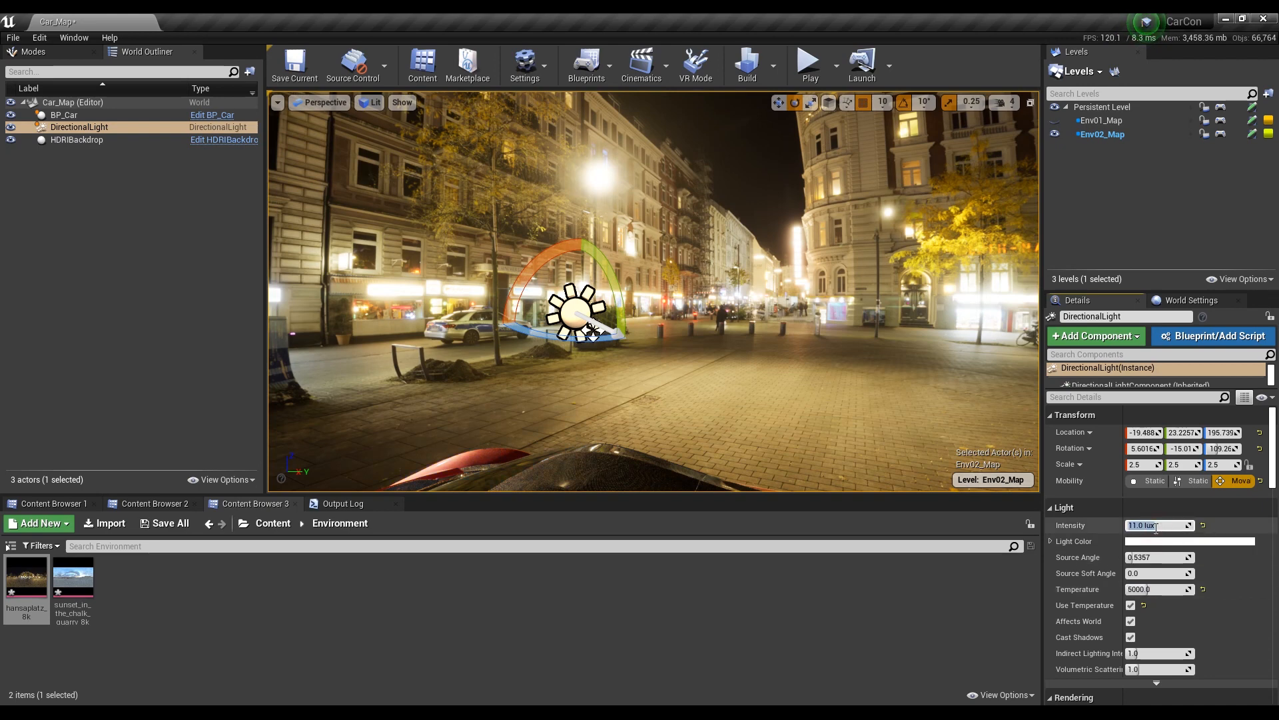
pyautogui.write('7')
pyautogui.press('Return')
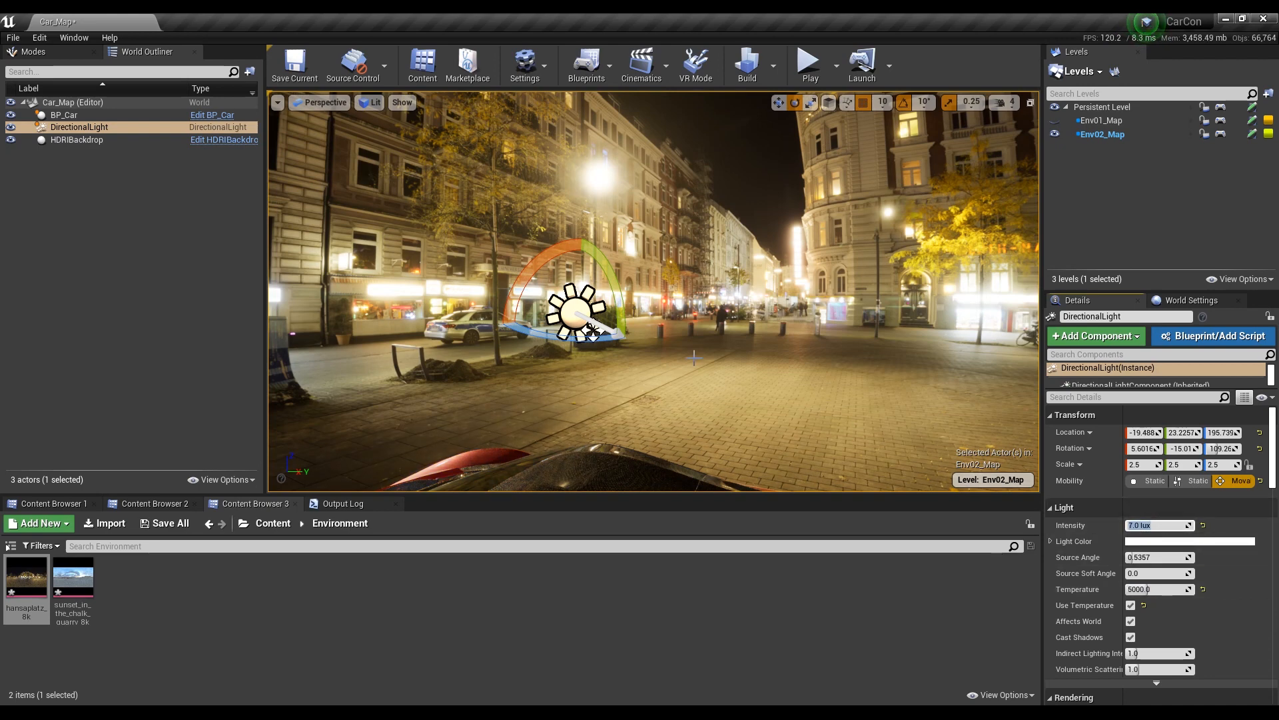
pyautogui.moveTo(767, 300); pyautogui.dragTo(879, 417, button='right')
pyautogui.moveTo(667, 300); pyautogui.dragTo(760, 245, button='right')
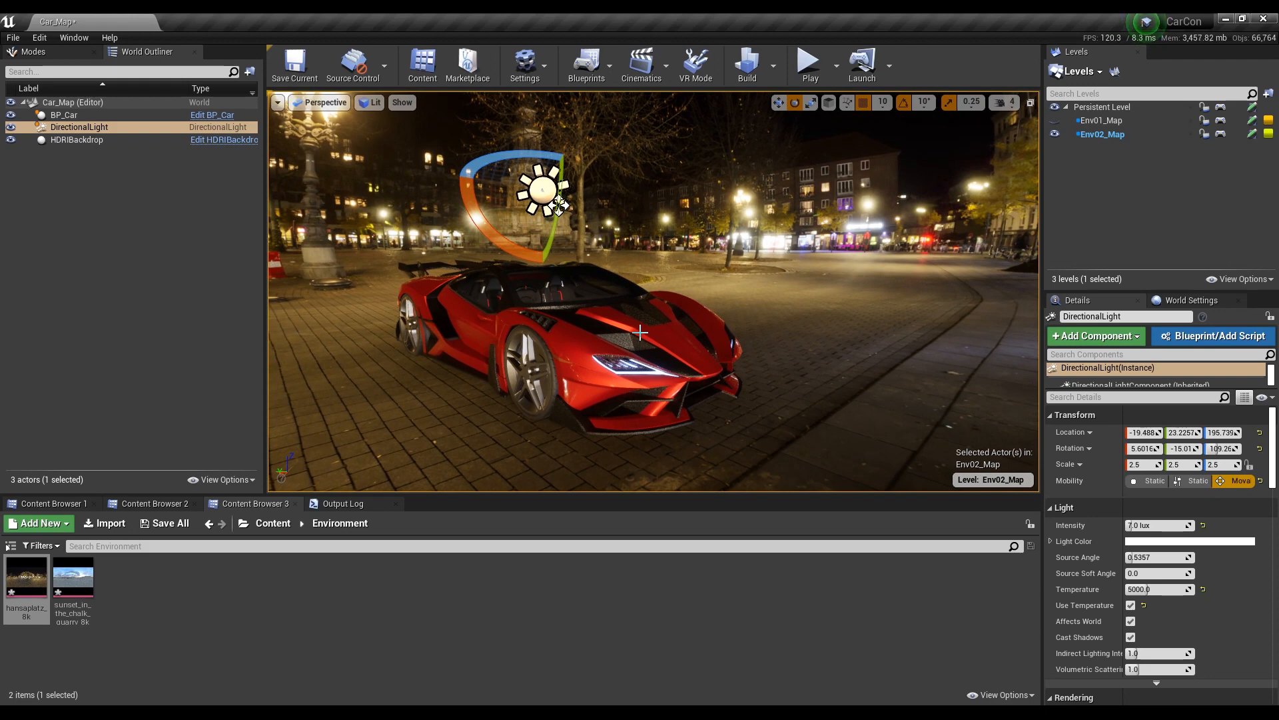